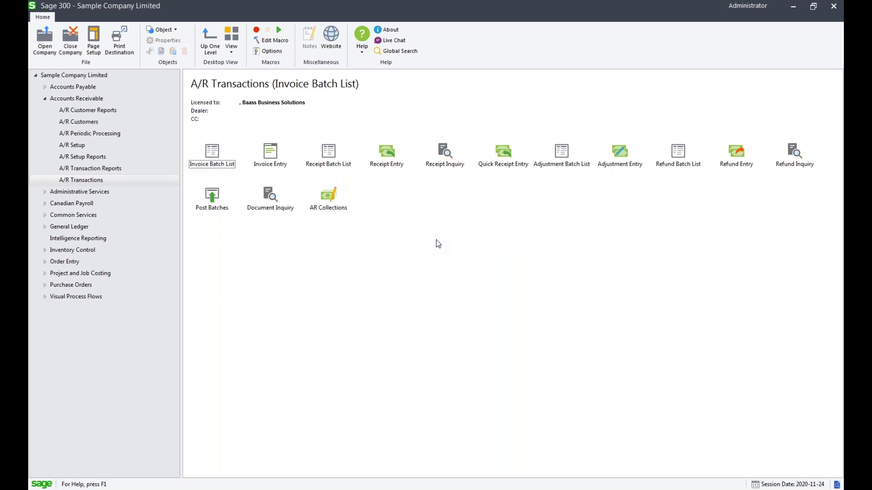
Step: Open AR Collections from A/R Transactions, then reposition and enlarge the AR Aging Inquiry window
click(330, 208)
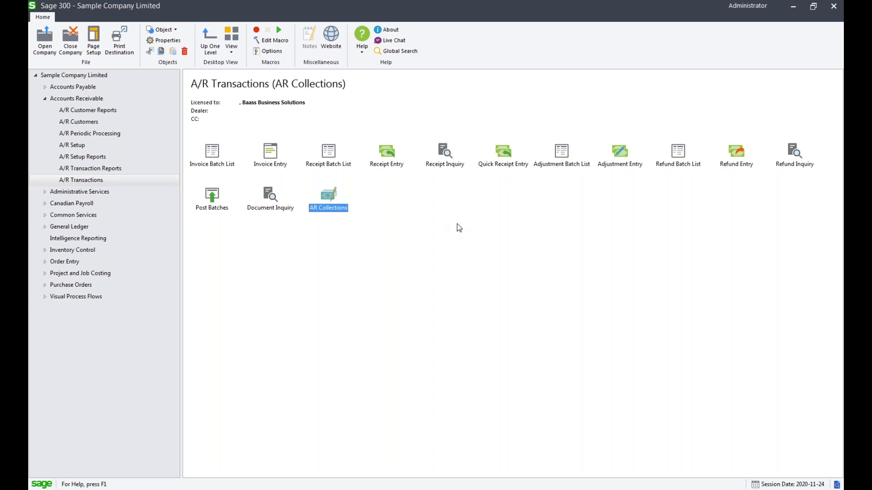
double_click(329, 203)
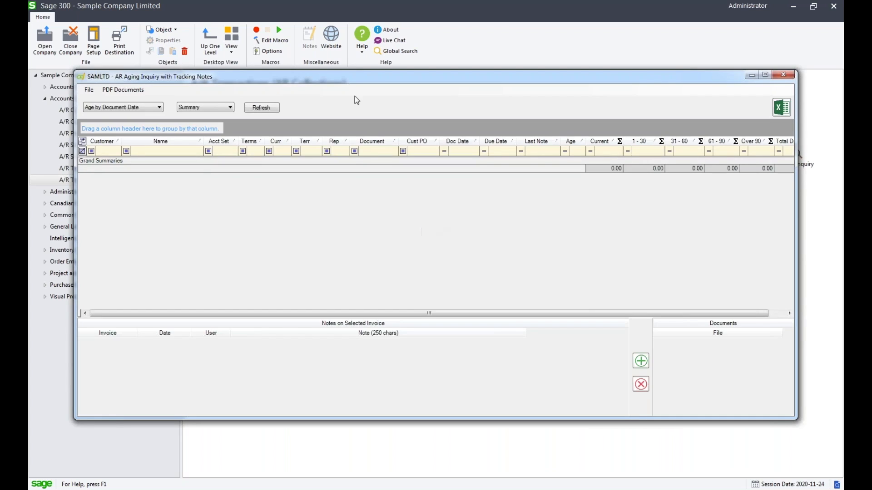
drag(361, 76, 339, 51)
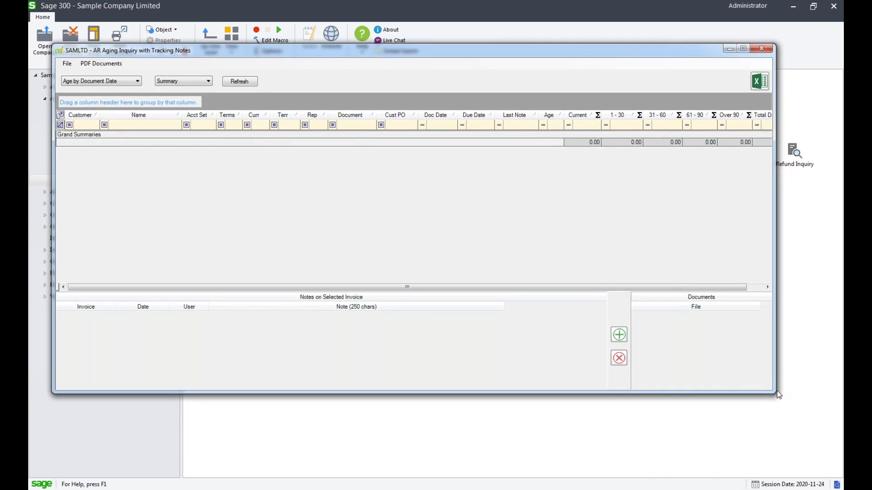
drag(779, 395, 822, 465)
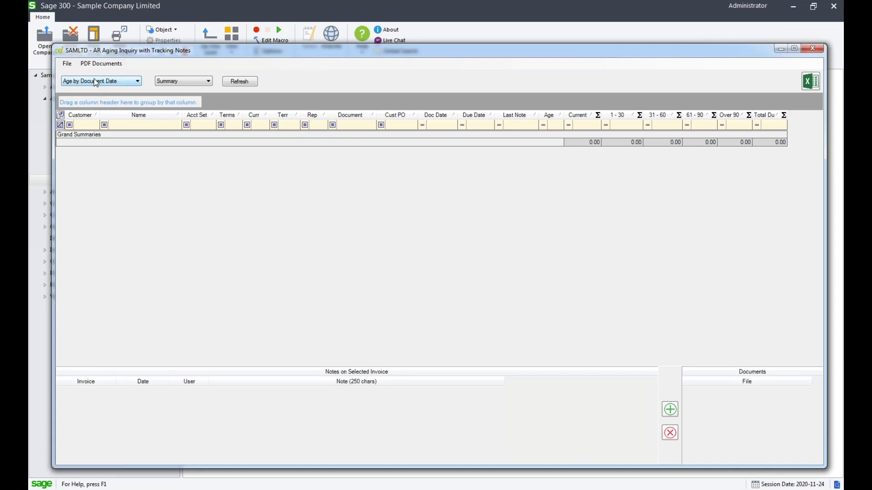
Step: Load the aging inquiry in Summary mode, aged by document date
click(129, 85)
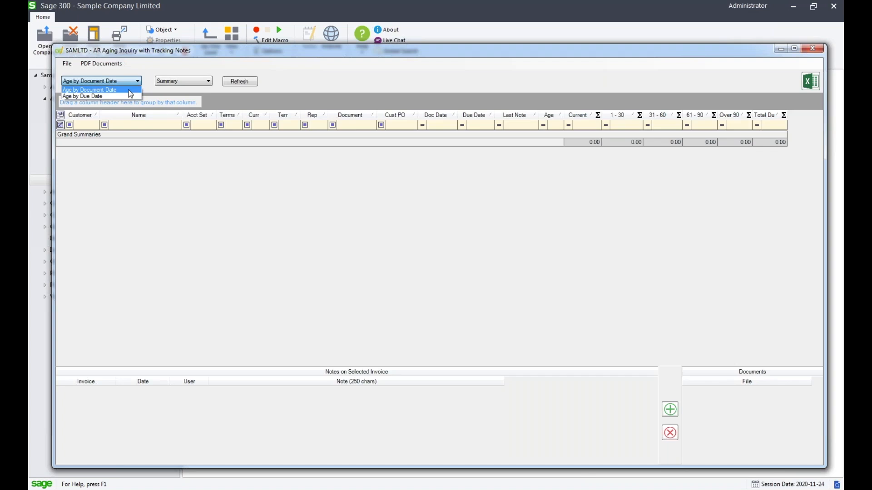
click(131, 90)
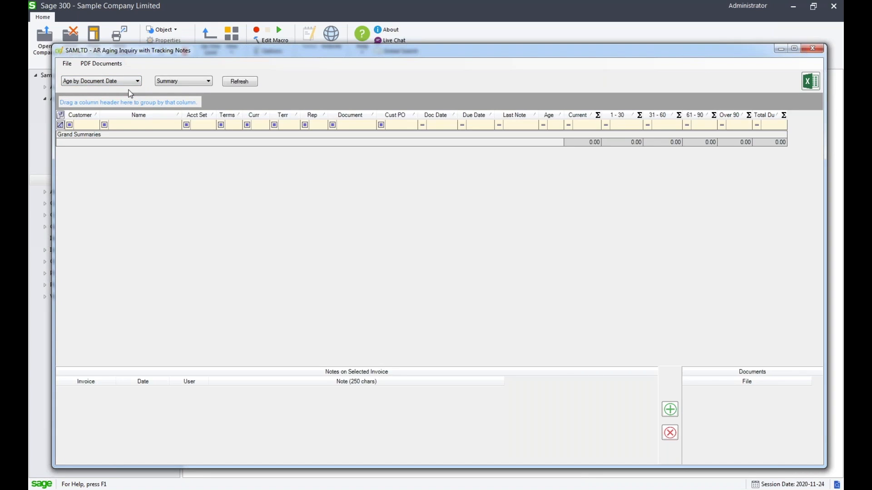
click(187, 81)
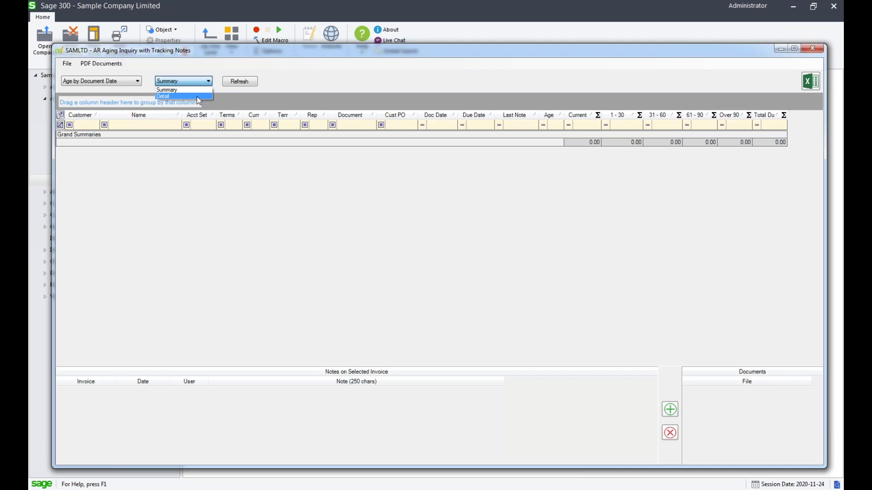
click(196, 92)
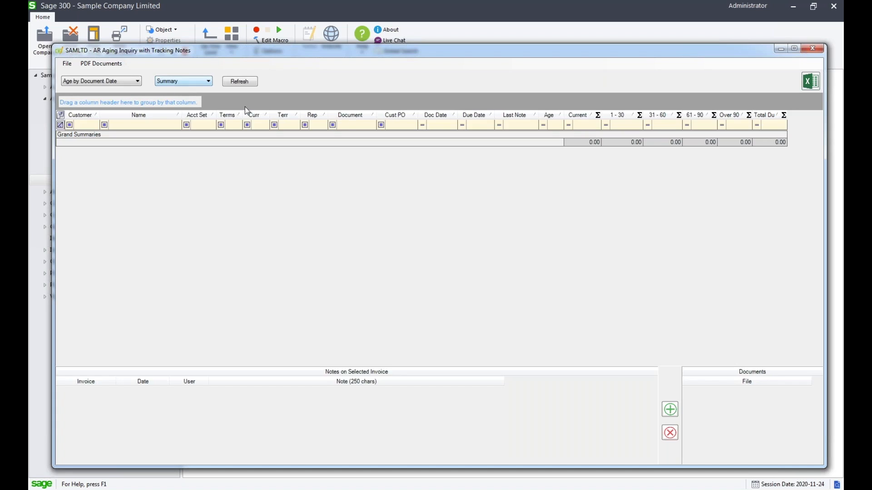
click(244, 83)
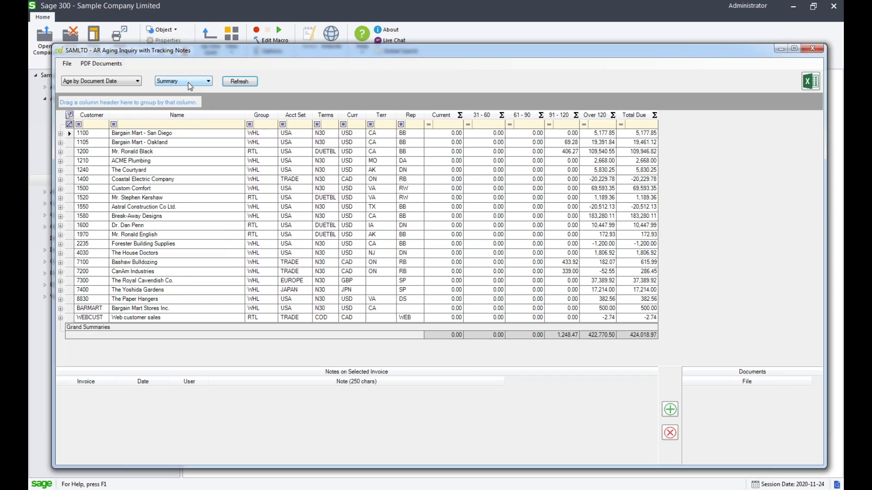
Step: Review the 91 - 120 and Over 120 aging amounts for Bargain Mart - Oakland
click(69, 135)
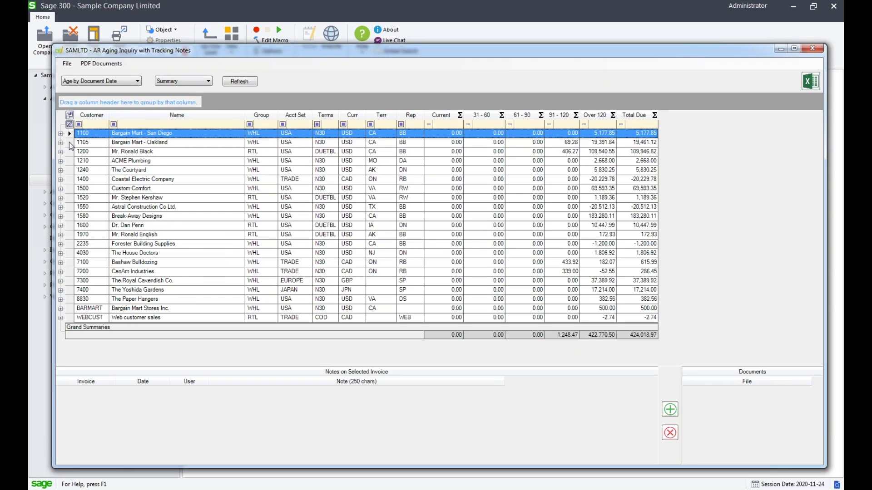
click(69, 143)
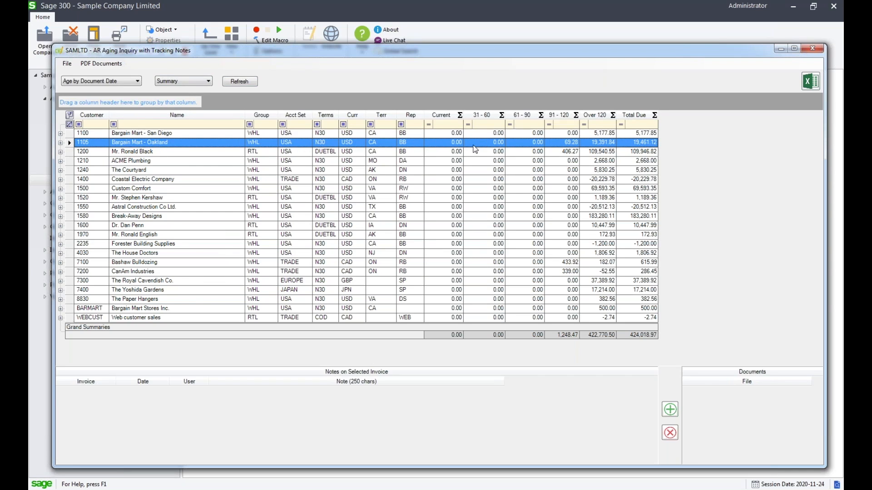
click(567, 143)
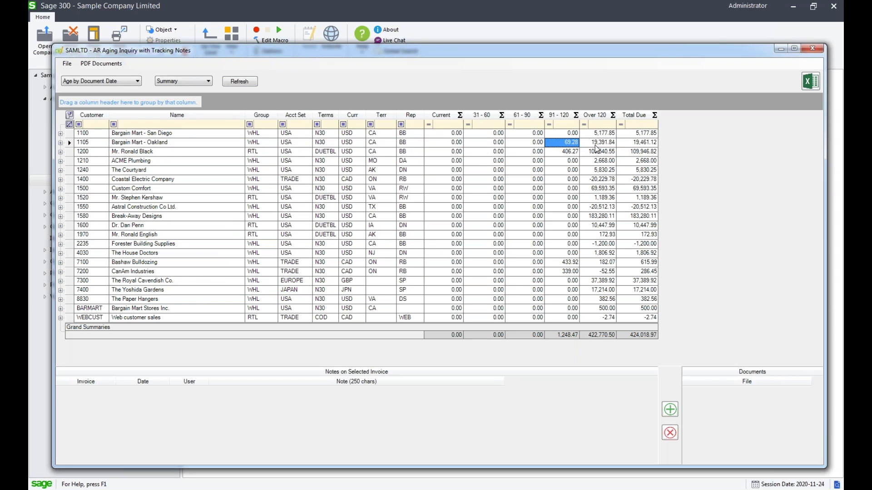
click(597, 143)
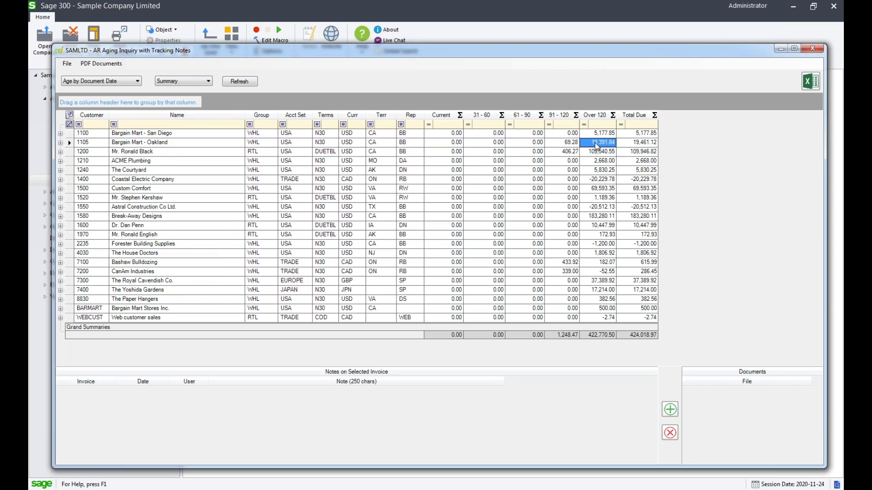
click(570, 144)
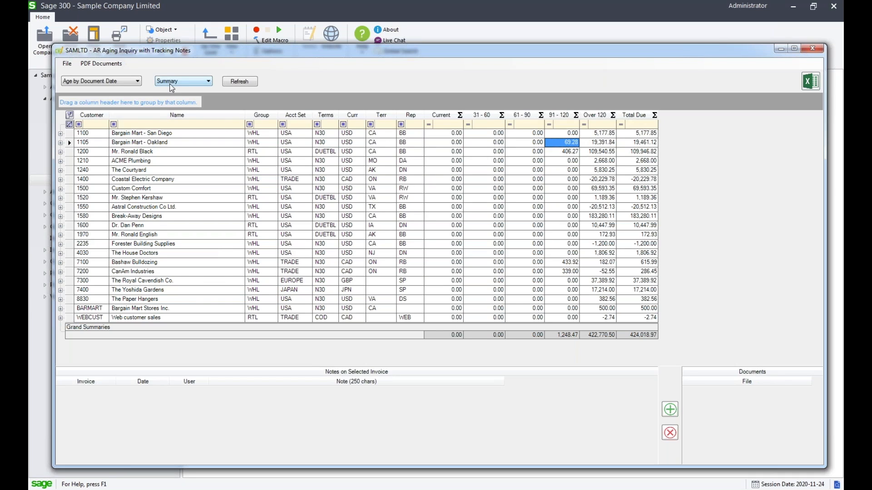
Step: Expand Bargain Mart - San Diego and check its first three documents for notes and attached files
click(61, 134)
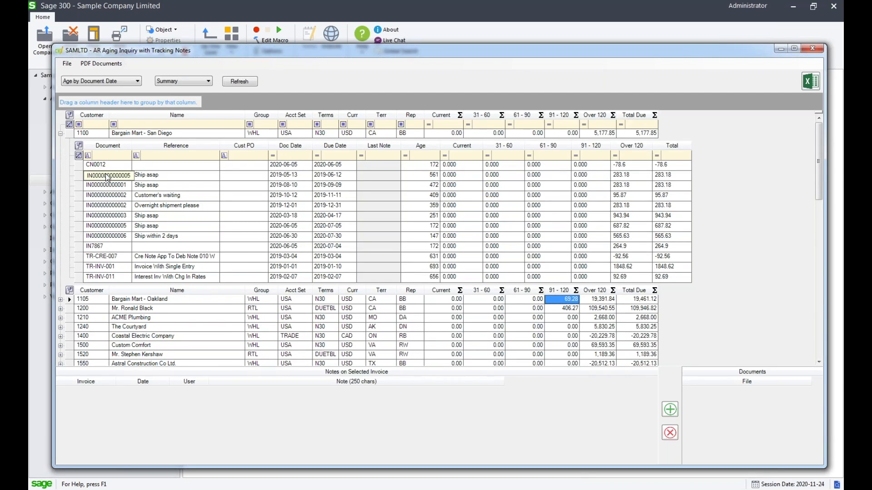
click(117, 165)
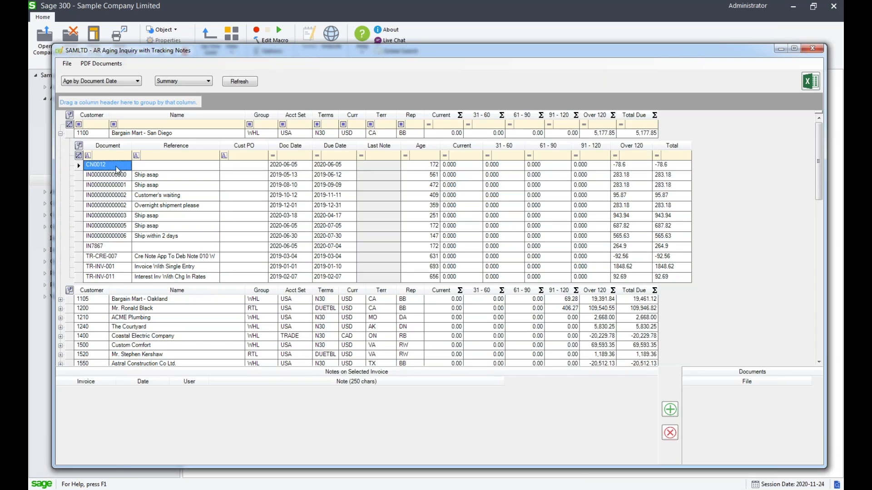
click(118, 176)
click(118, 185)
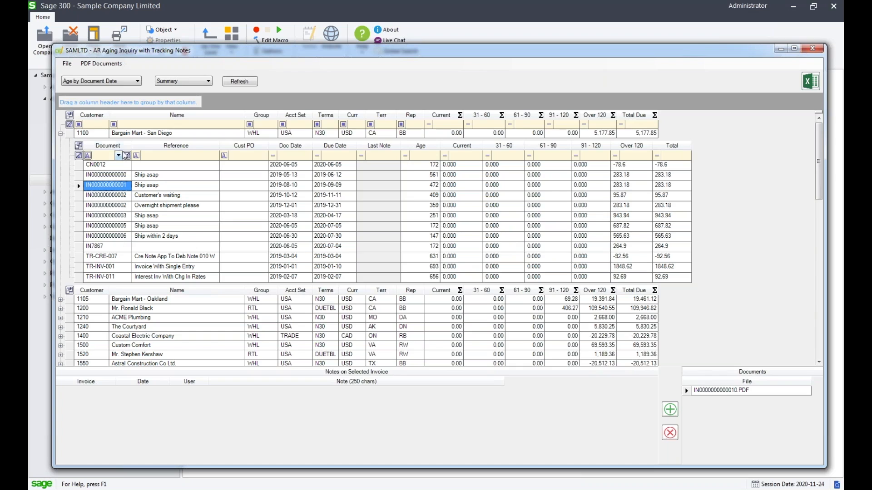
Step: Widen the Document column in the expanded list, then collapse Bargain Mart - San Diego's documents
drag(131, 146, 140, 147)
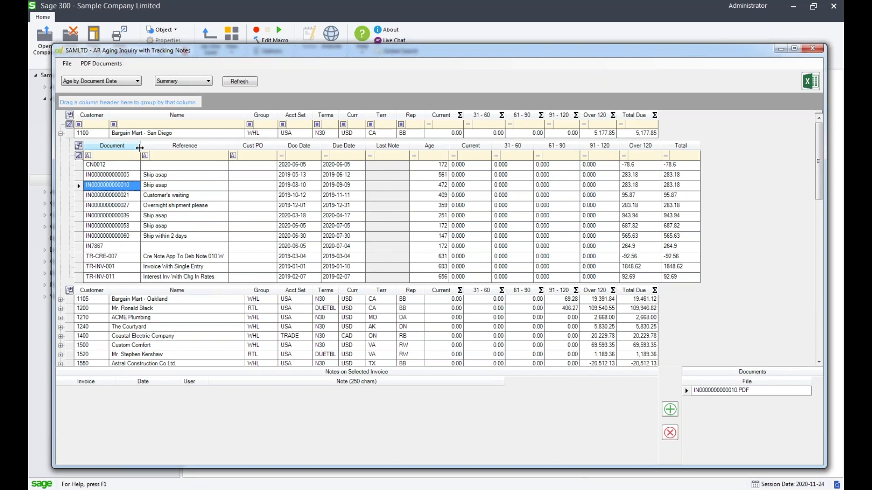
click(103, 167)
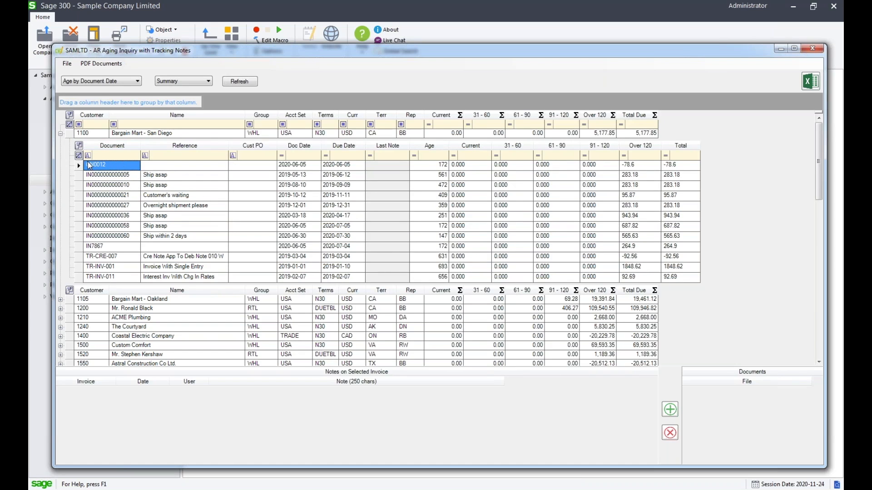
click(60, 134)
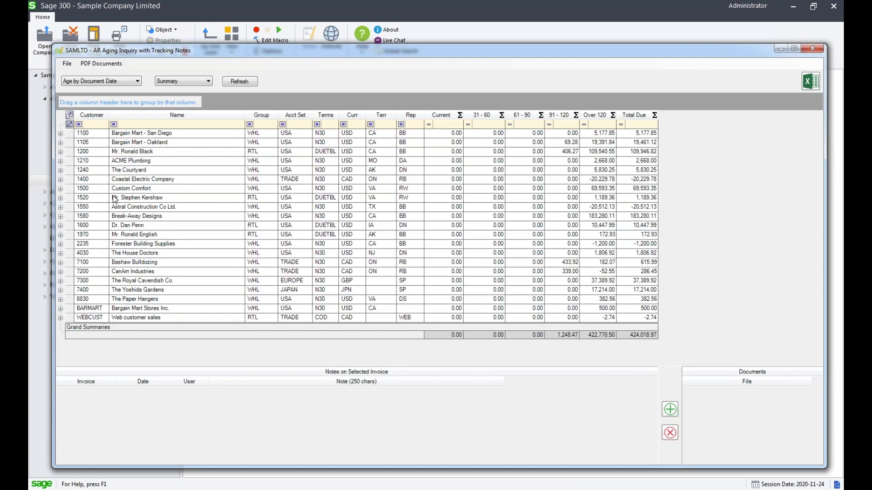
Step: Reload the aging inquiry in Detail mode to view individual documents for every customer
click(182, 82)
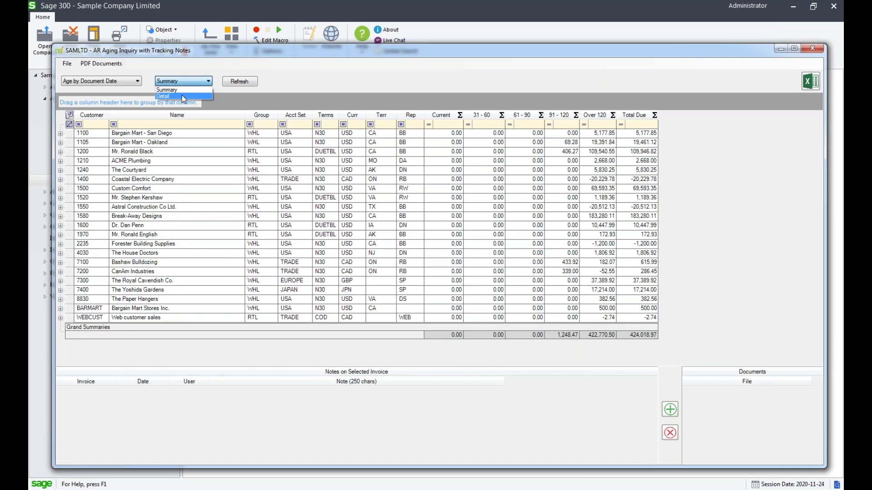
click(182, 97)
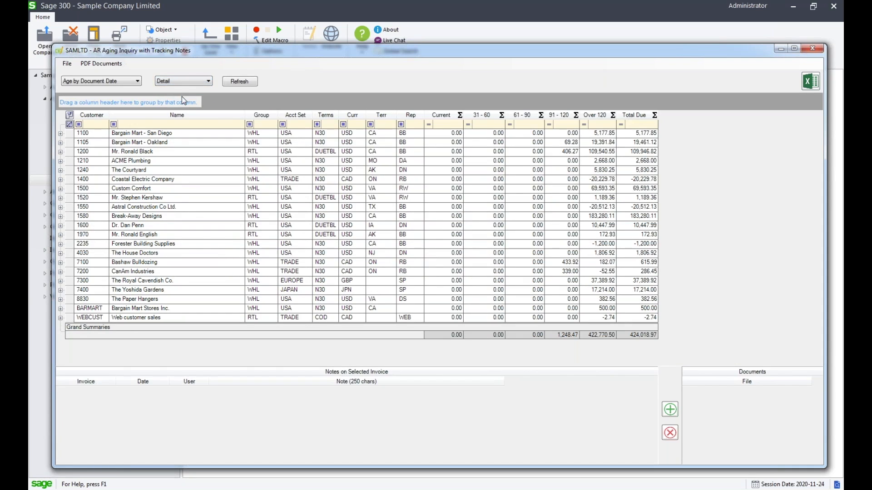
click(242, 83)
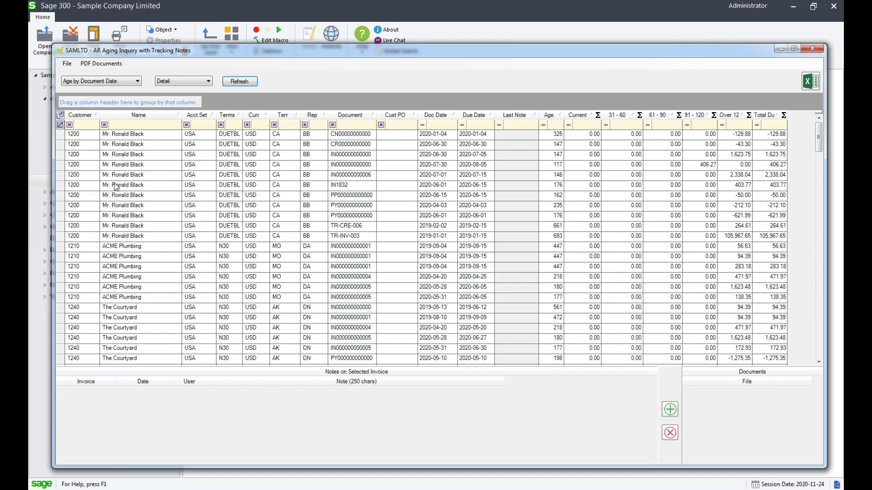
Step: Switch the aging inquiry back to Summary mode and refresh the customer list
click(190, 81)
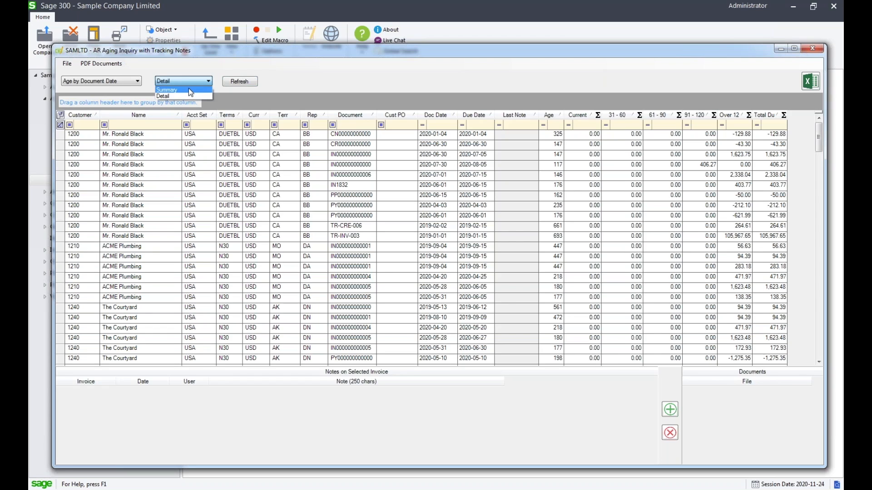
click(189, 89)
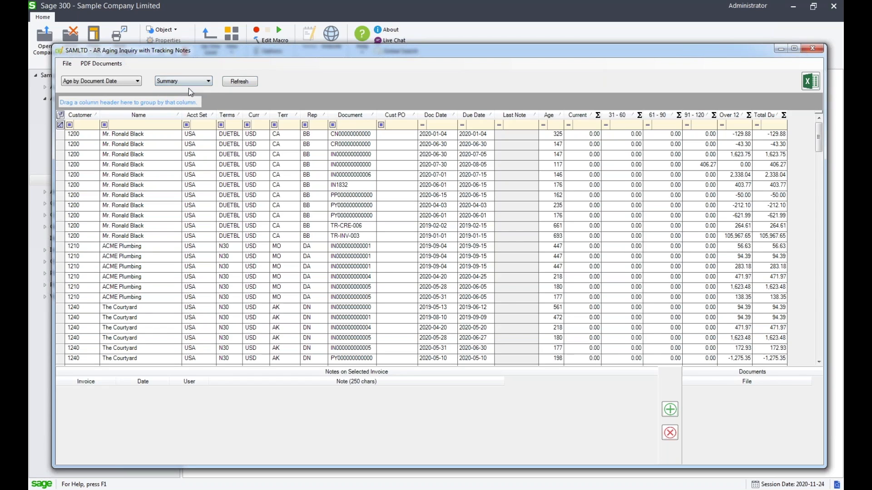
click(239, 81)
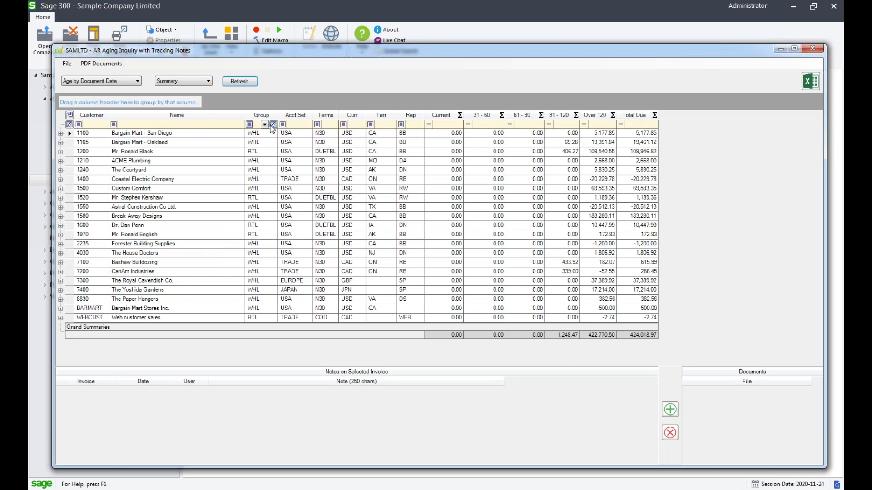
Step: Filter the customer list to group RTL and account set USA, and widen the Acct Set column
click(264, 125)
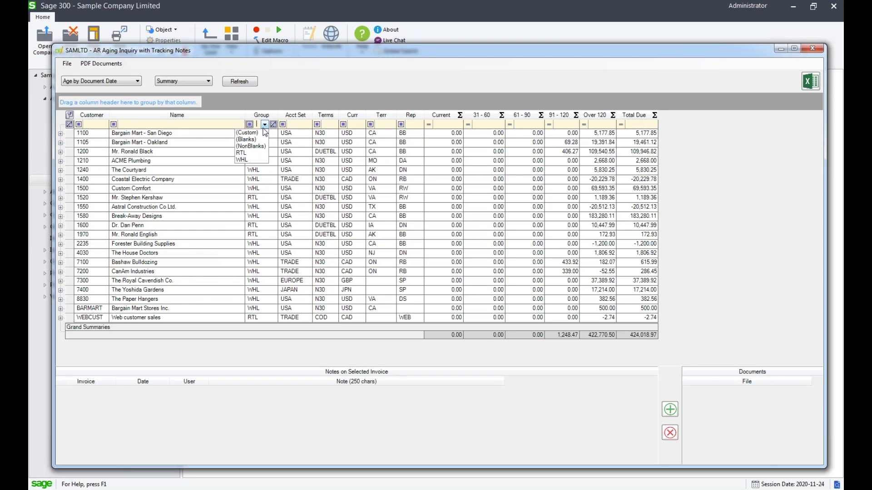
click(250, 154)
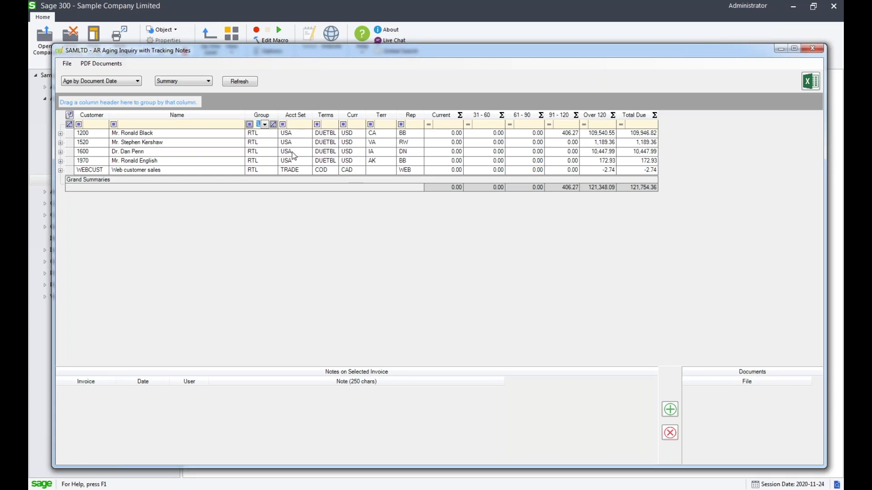
click(299, 125)
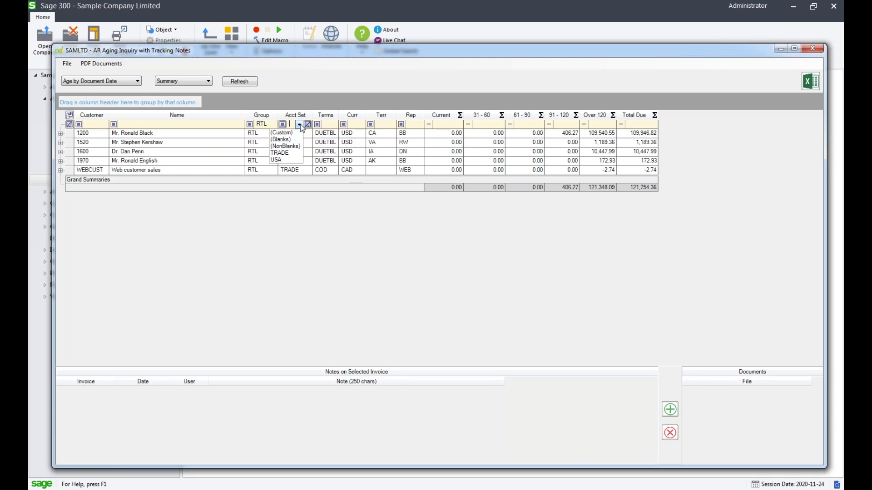
click(279, 160)
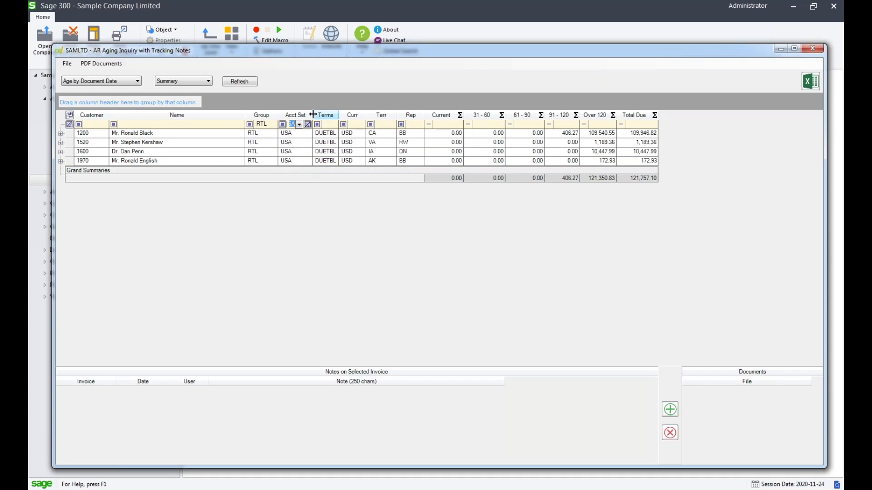
drag(314, 114, 326, 114)
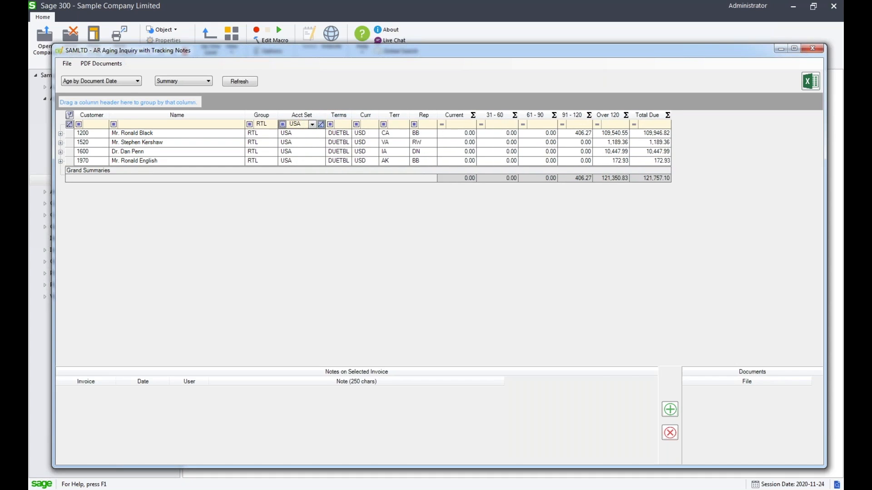
Step: Clear the account set and group filters from the customer list
click(298, 124)
click(320, 124)
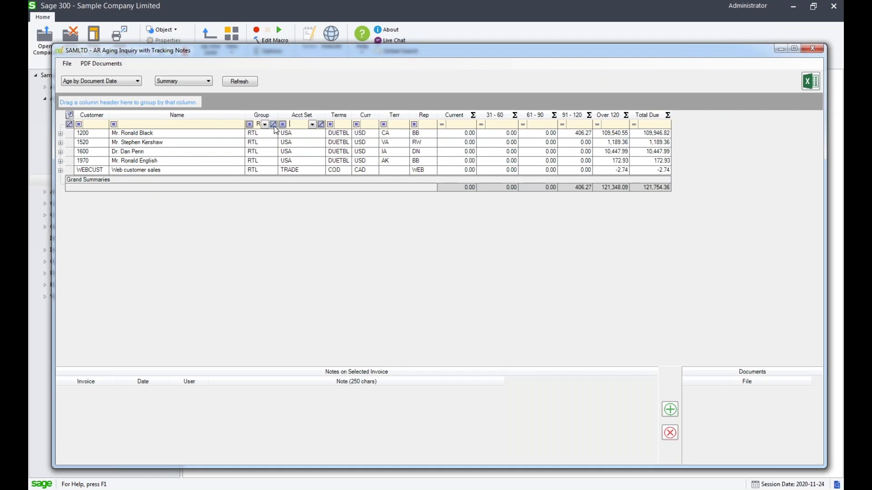
click(273, 125)
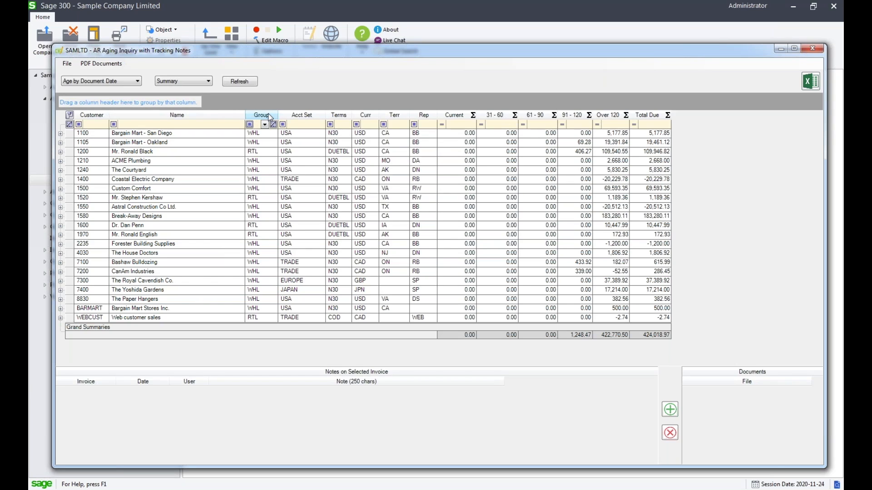
Step: Group the customer list by the Group column and select the WHL group
drag(270, 117, 122, 99)
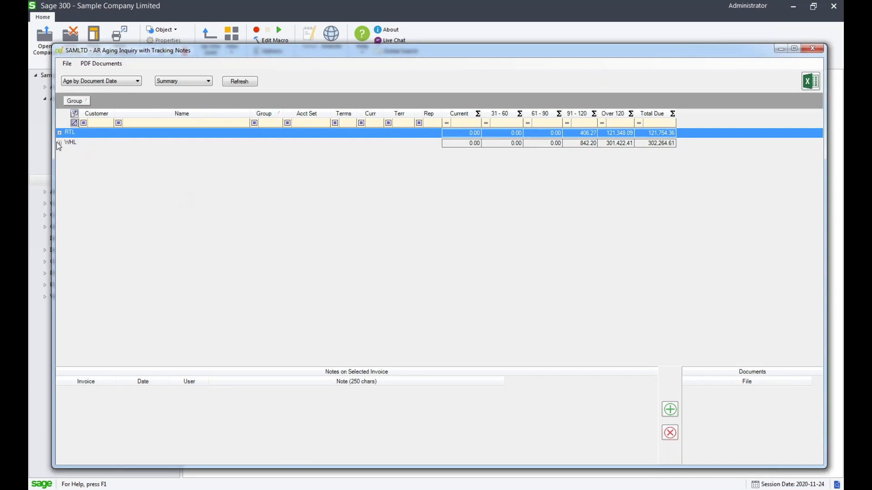
click(93, 143)
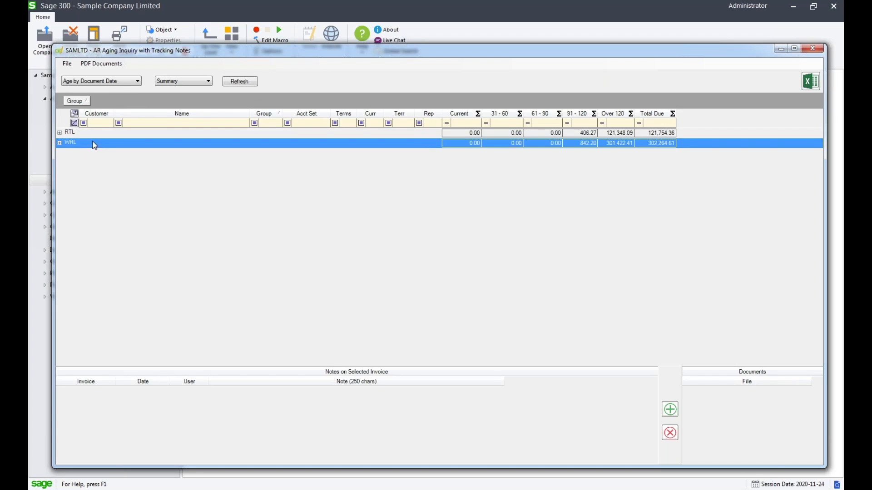
Step: Compare the aging totals of the RTL and WHL groups and expand RTL to view its customers
click(83, 132)
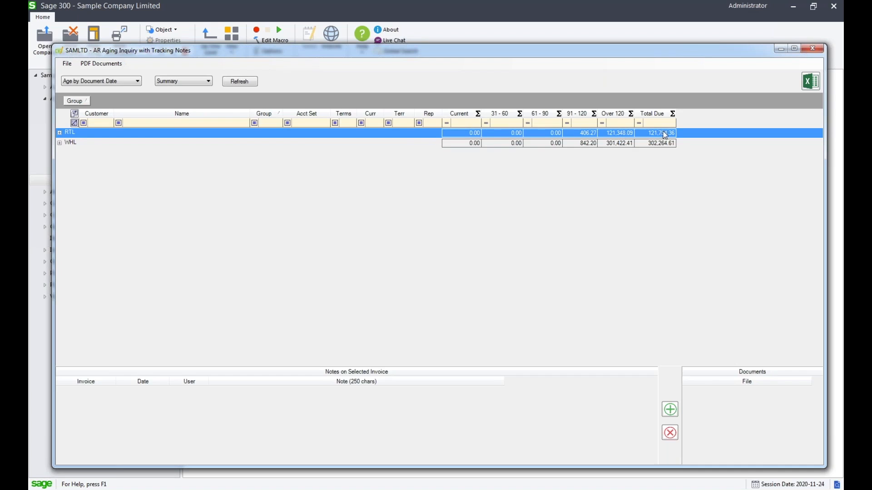
click(81, 143)
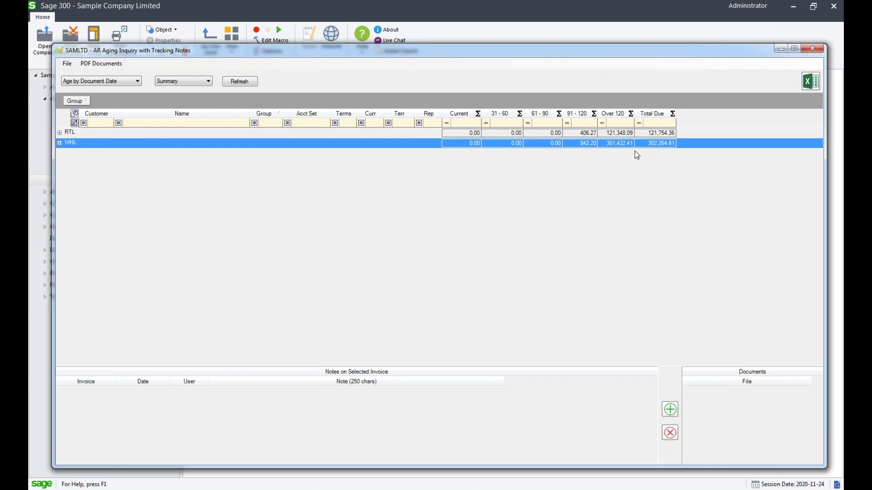
click(60, 133)
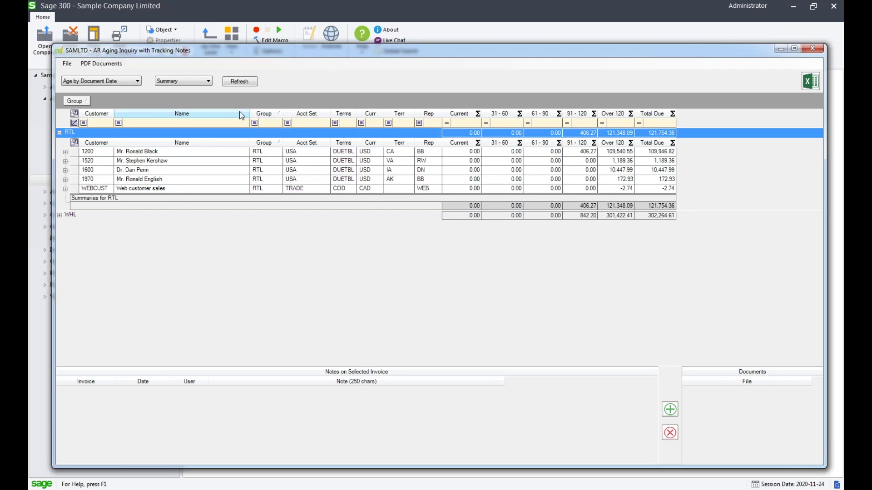
Step: Add Acct Set as a second grouping level below Group and inspect the TRADE account set within RTL
drag(306, 117, 116, 103)
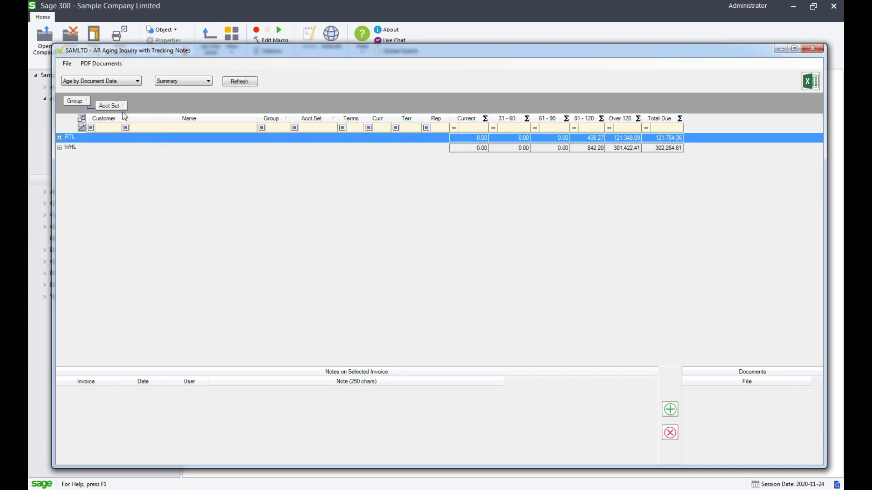
click(60, 138)
click(67, 148)
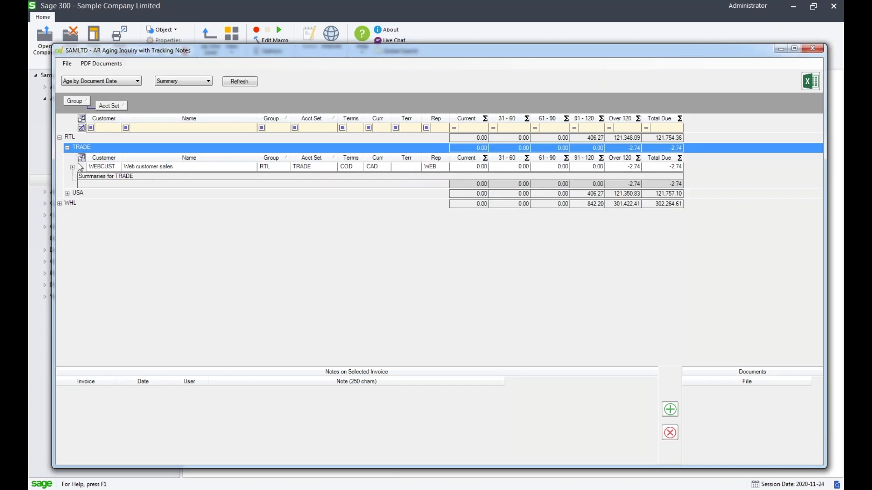
click(67, 148)
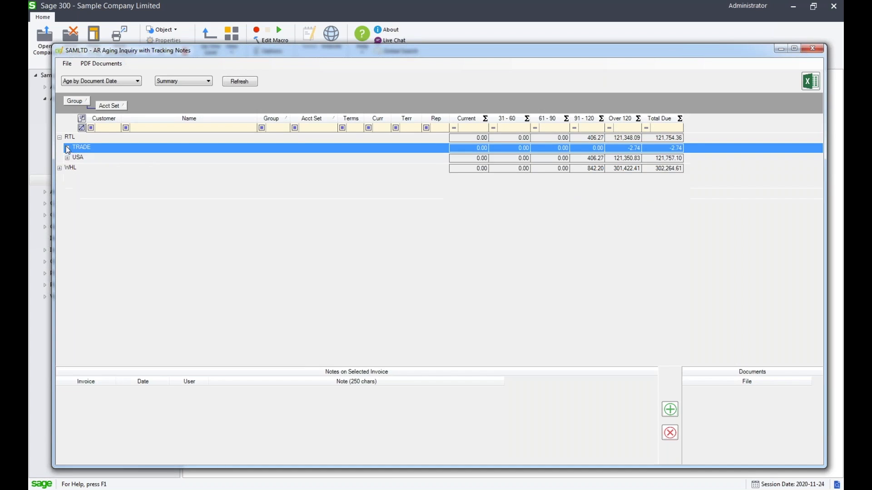
Step: Collapse the RTL group and remove the Acct Set and Group groupings from the customer list
click(60, 138)
drag(113, 109, 302, 83)
drag(82, 106, 313, 81)
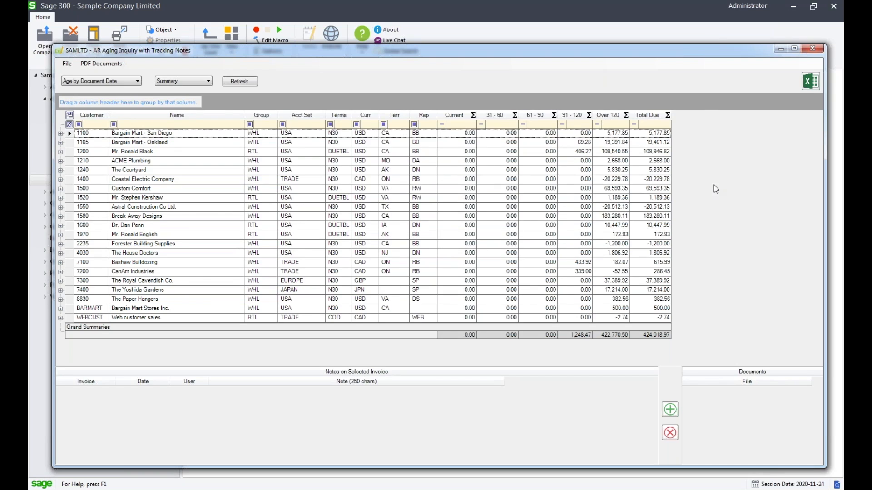
Step: Sort the customer list by Total Due in descending order and select the highest balance
click(651, 116)
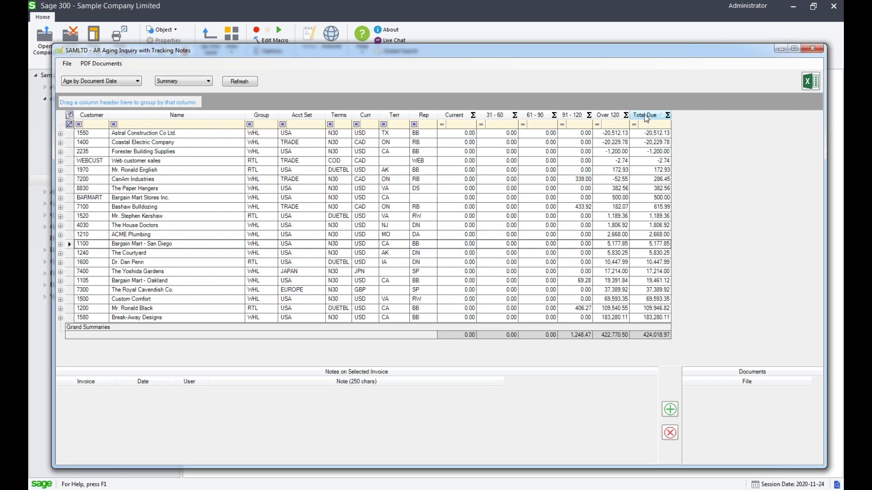
click(645, 116)
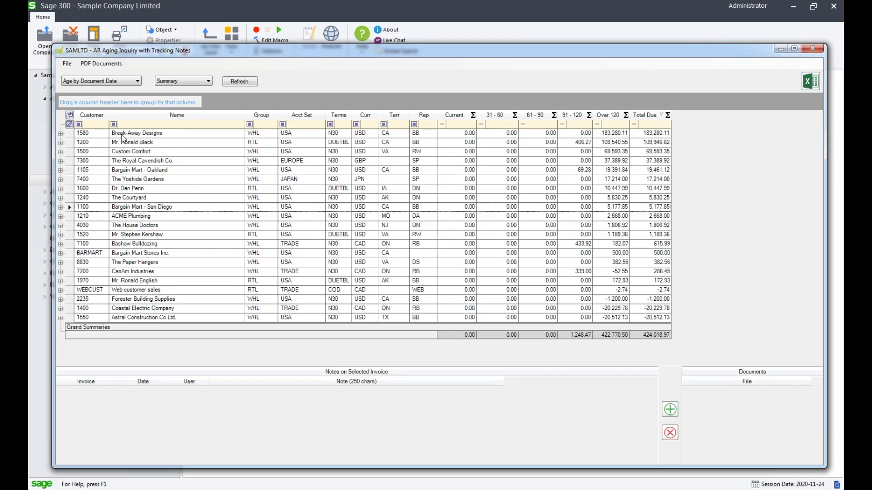
click(656, 134)
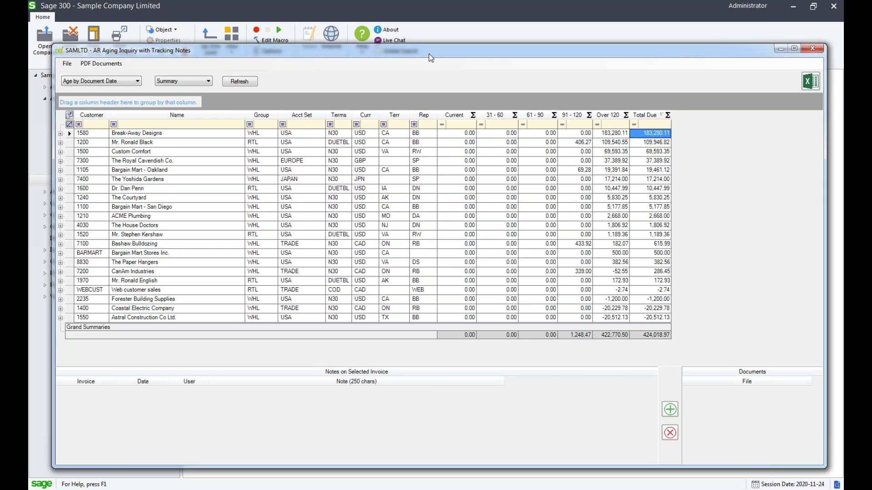
Step: View the A/R Customers record of Break-Away Designs from the list, including its telephone field, and close the record
drag(438, 52, 446, 44)
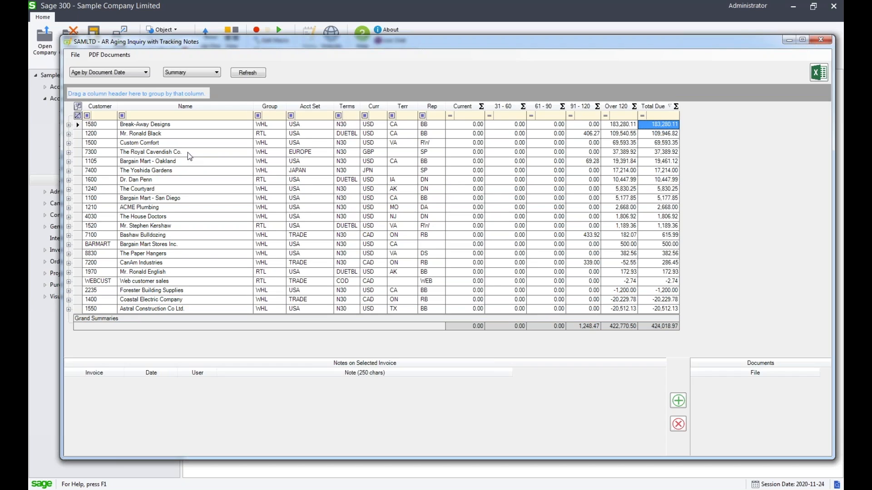
click(103, 124)
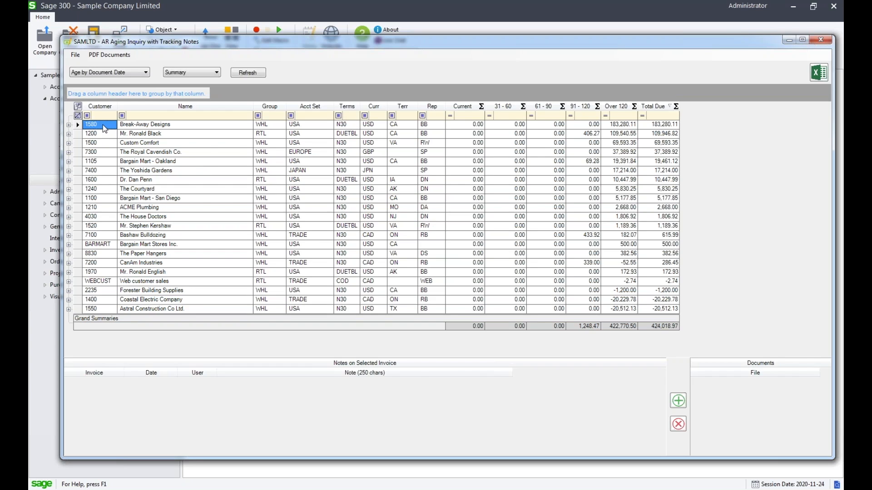
double_click(103, 124)
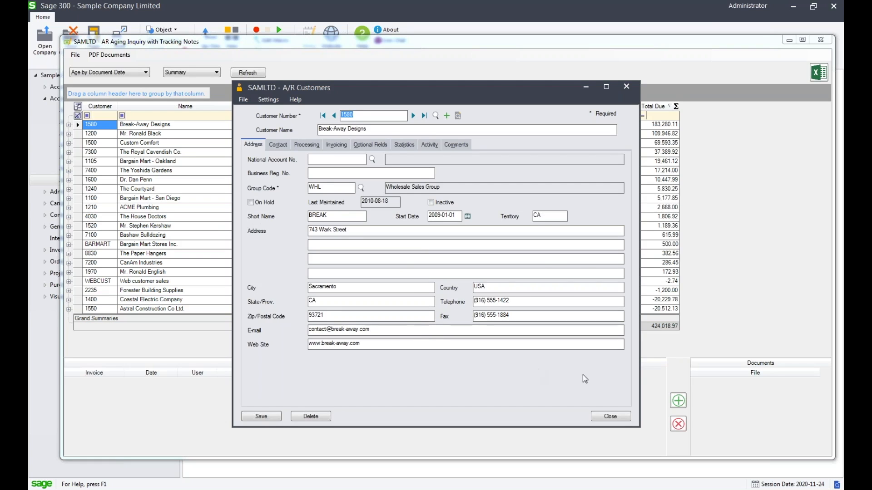
click(600, 416)
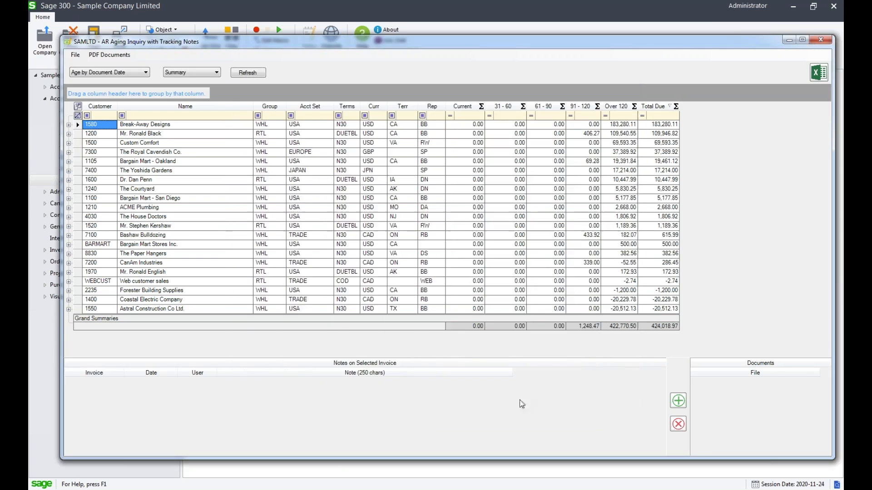
double_click(105, 124)
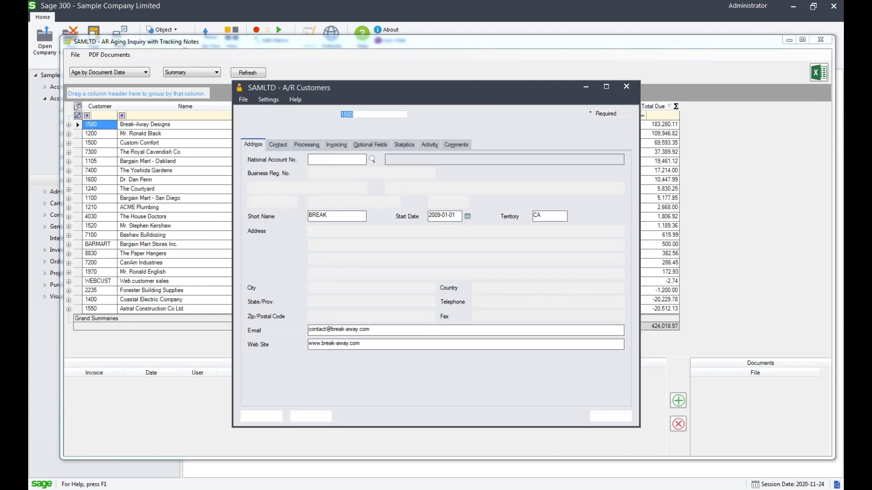
click(527, 302)
click(538, 303)
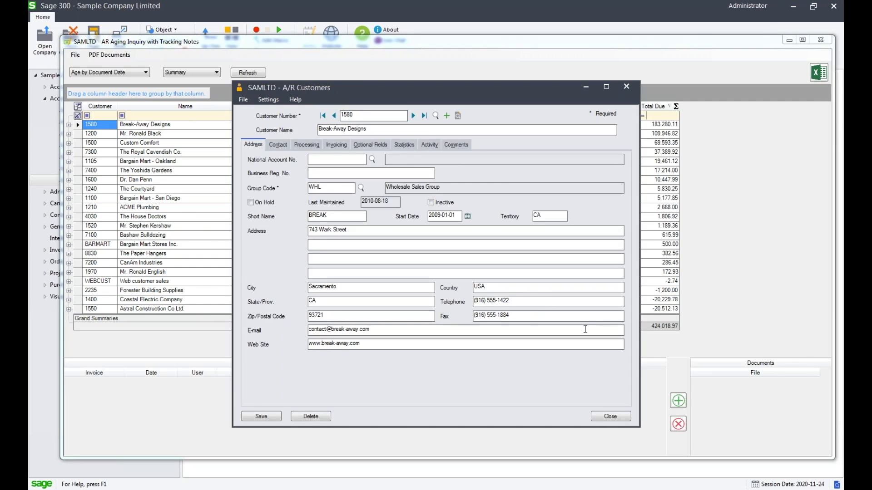
click(611, 416)
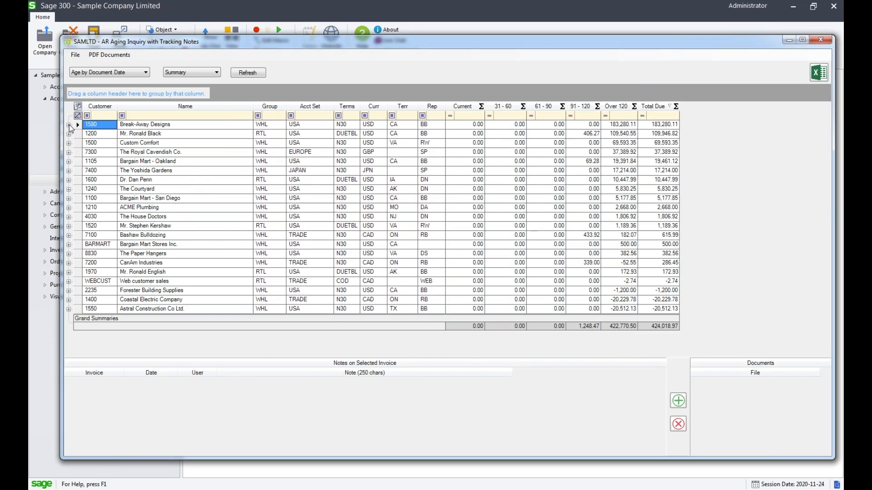
Step: Expand Break-Away Designs and add the note "Talked to customer. Promised to pay." to invoice TR-INV-005.1
click(69, 124)
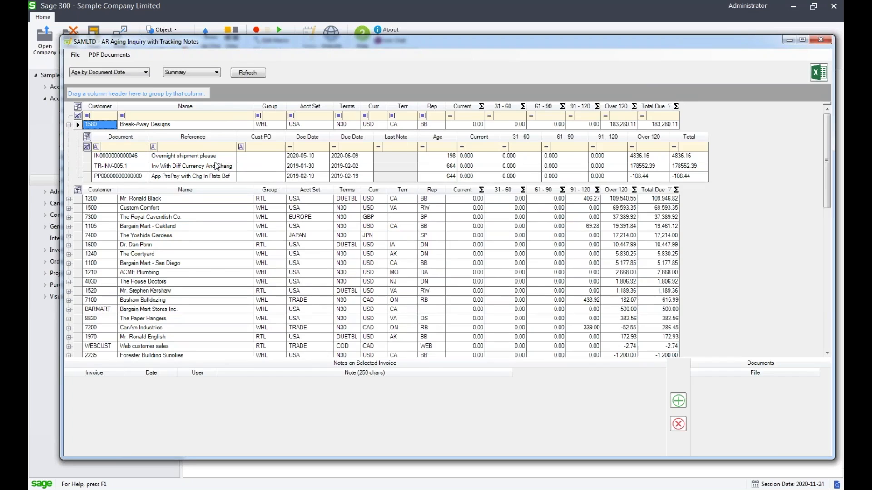
click(128, 168)
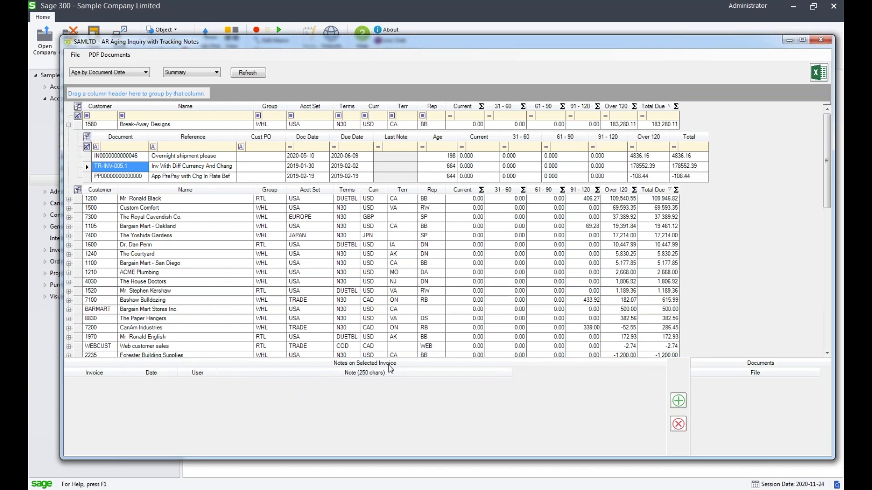
click(677, 401)
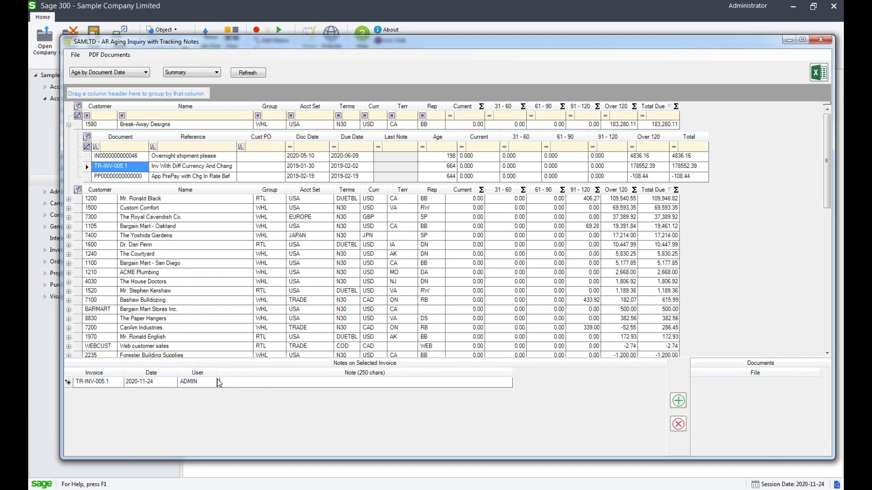
click(240, 382)
text(Talked to customer. Promised to pay.)
key(Return)
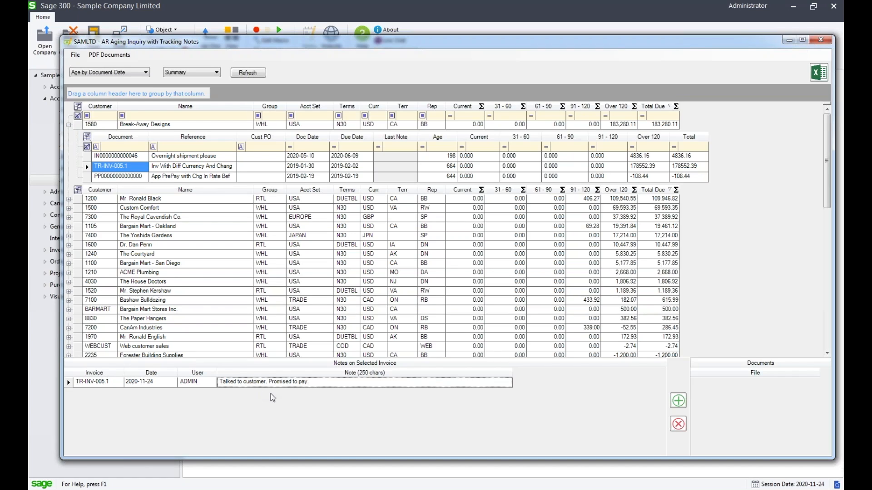
Step: Compare the notes of the prepayment document and invoice TR-INV-005.1, and collapse the documents of Break-Away Designs
click(120, 176)
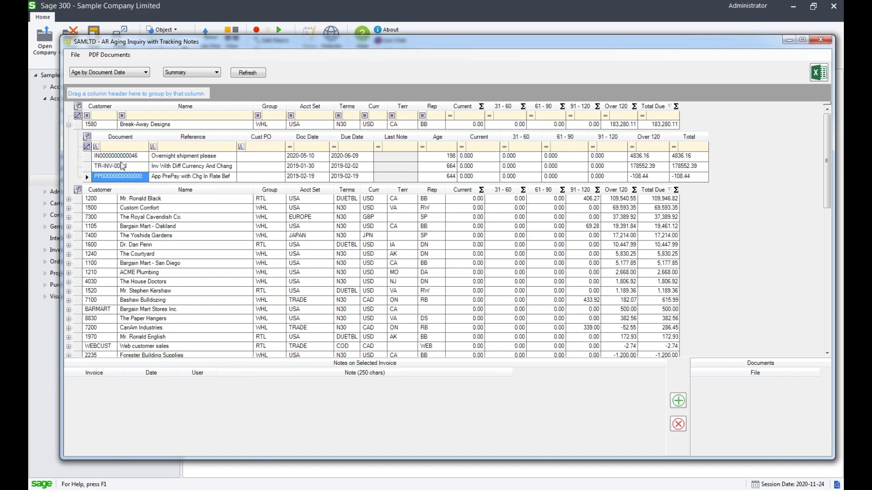
click(111, 167)
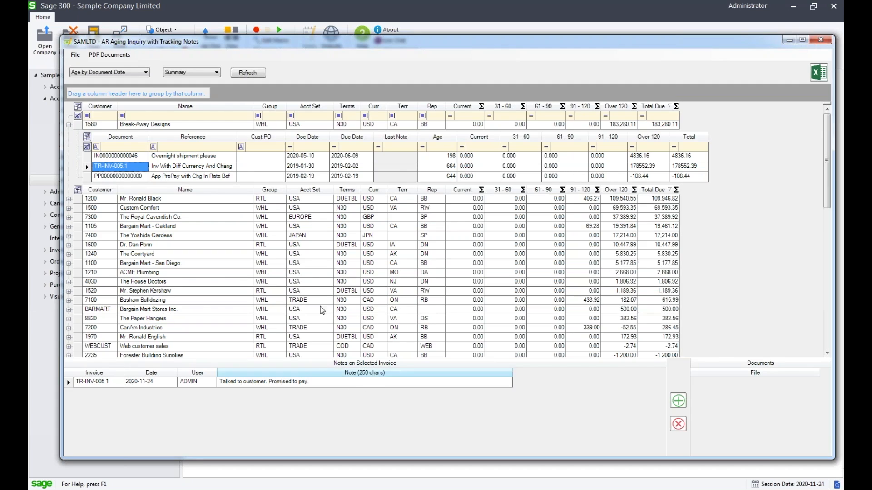
click(68, 125)
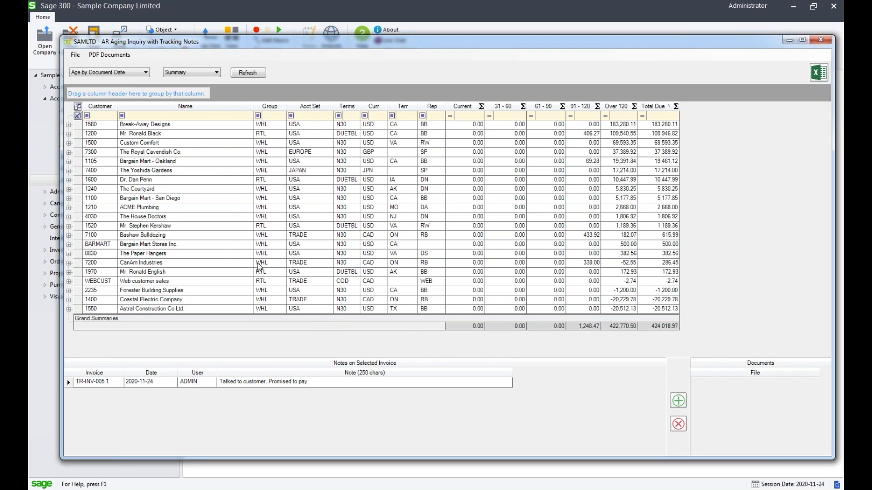
Step: Sort the customer list by the Customer column in ascending order and expand the documents of Bargain Mart - Oakland
click(104, 107)
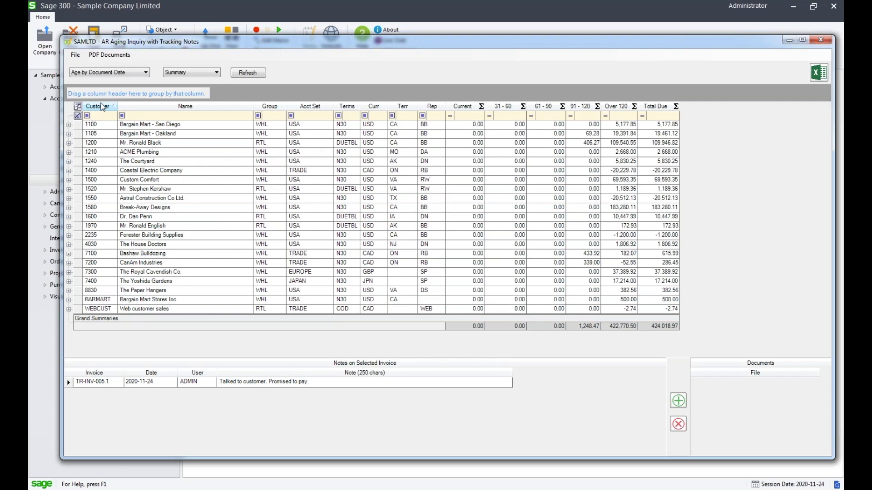
click(91, 134)
click(69, 133)
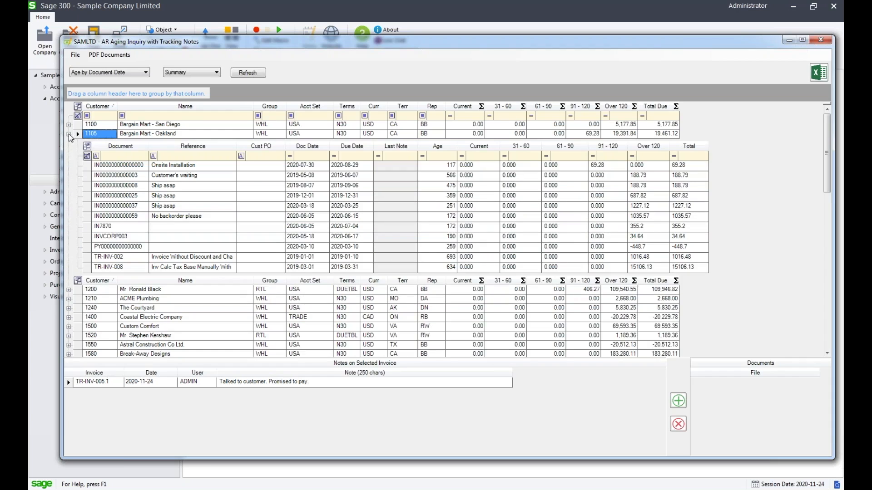
Step: Check several Bargain Mart - Oakland invoices one by one for notes and attached files
click(125, 177)
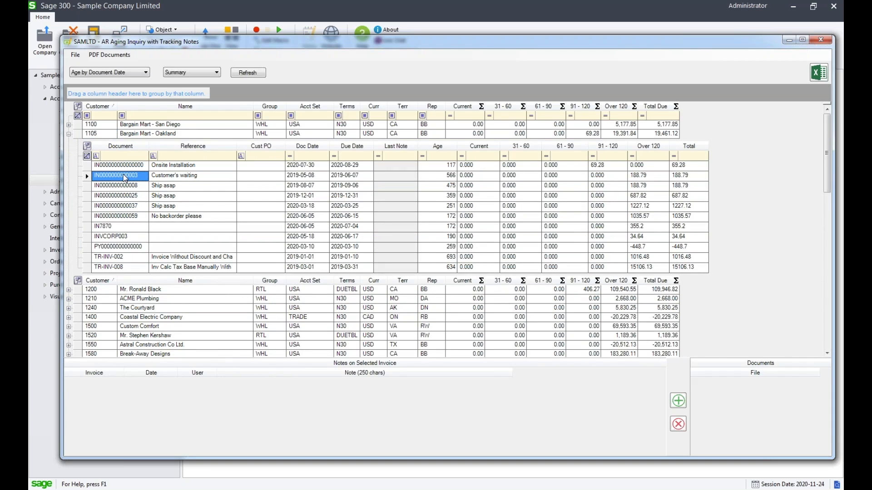
click(127, 186)
click(128, 196)
click(128, 207)
click(129, 217)
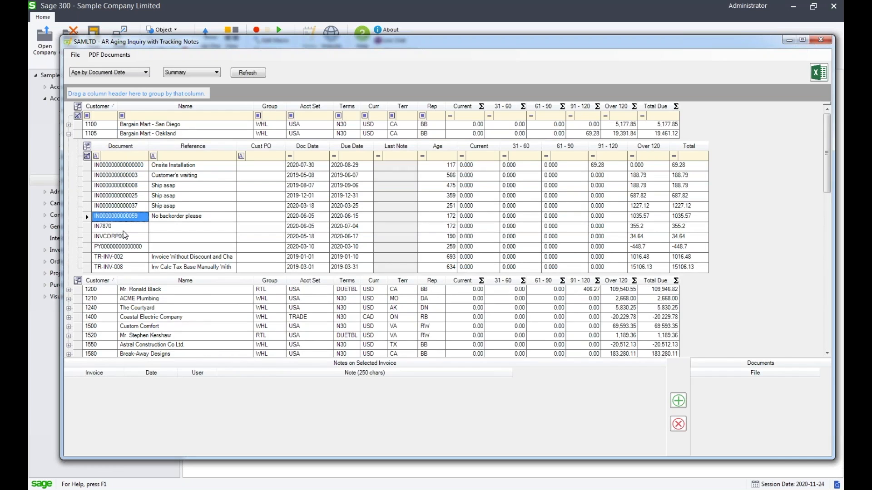
Step: Expand Bargain Mart - San Diego and open the attached file IN0000000000005.PDF of its "Ship asap" invoice for viewing
click(69, 124)
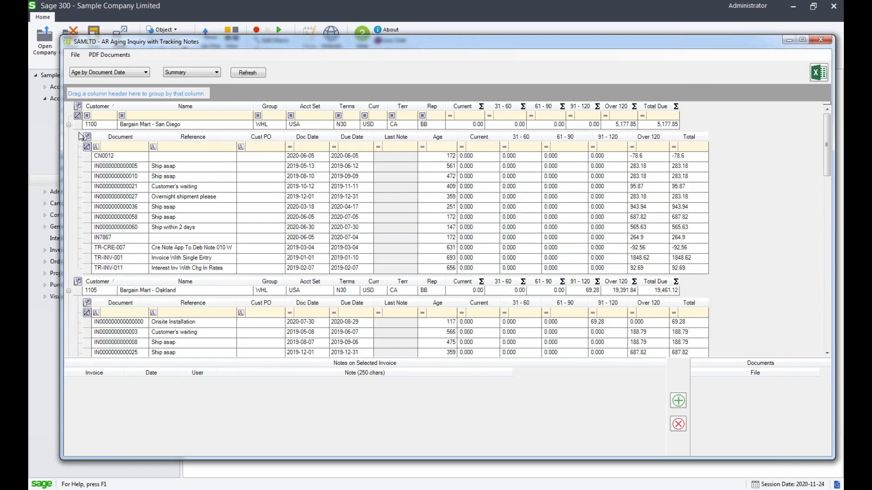
click(122, 167)
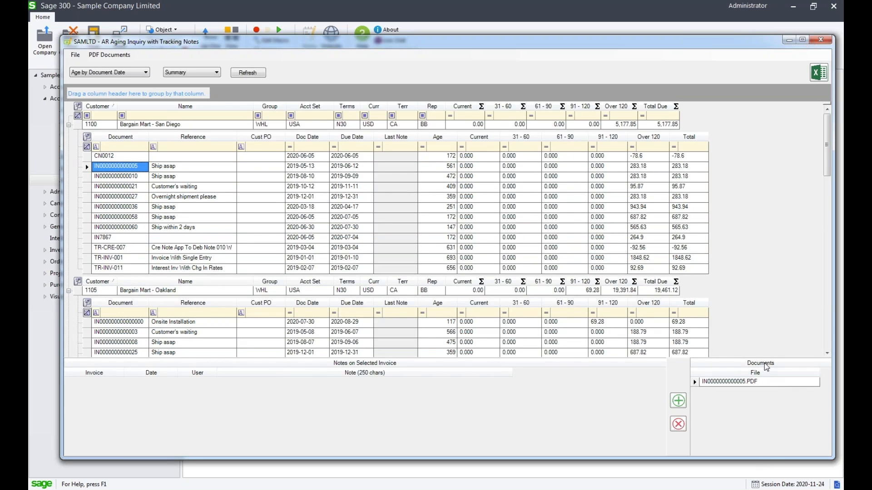
click(781, 387)
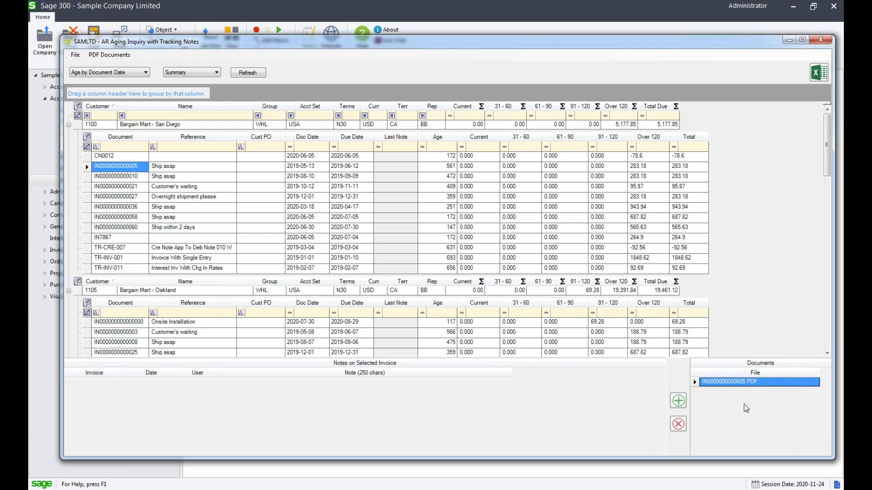
click(132, 167)
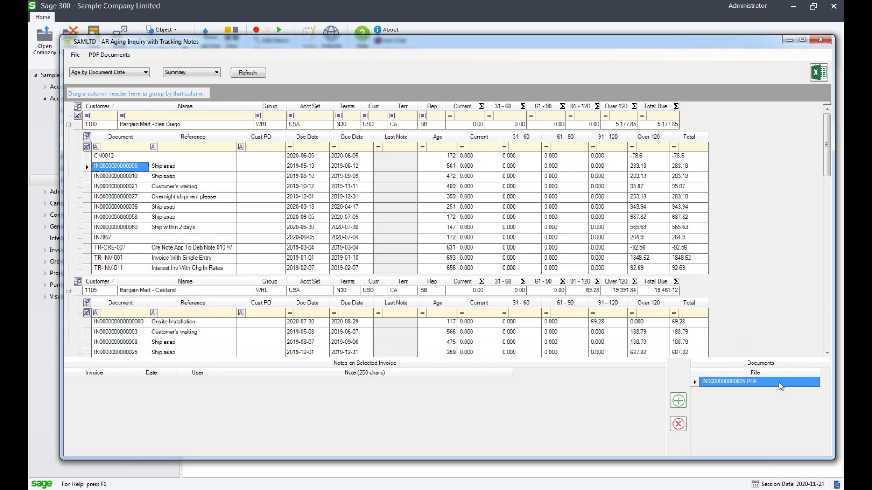
click(715, 382)
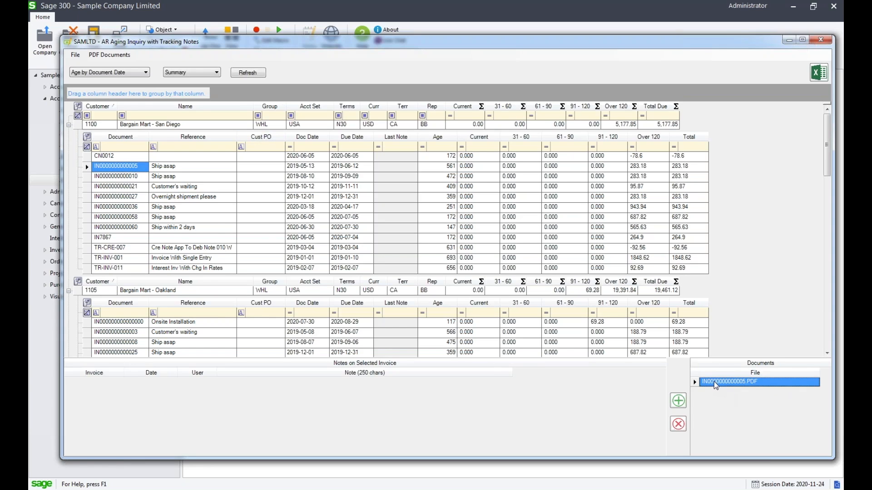
double_click(785, 382)
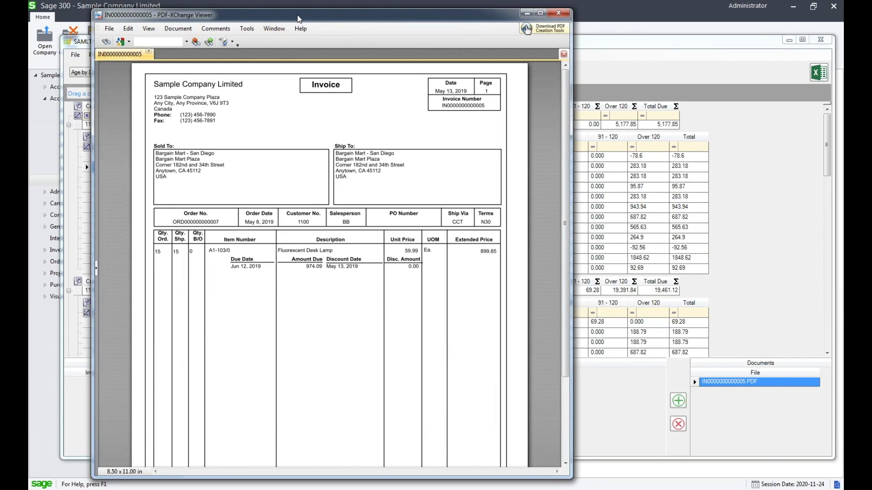
mouse_move(295, 20)
mouse_down()
mouse_move(292, 44)
mouse_move(303, 22)
mouse_up()
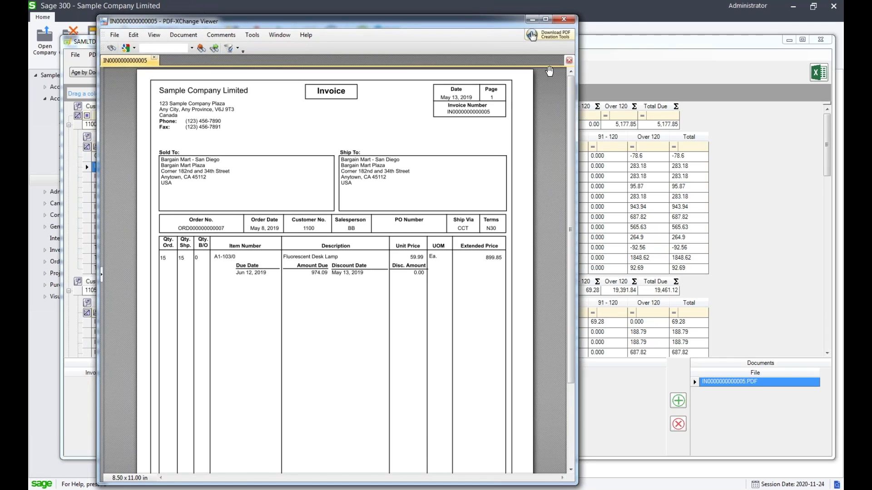
Step: Close the PDF, open the Invoice PDF Generator, and set the start date to 2001-11-24 and both customer limits to the first retail customer's number
click(566, 17)
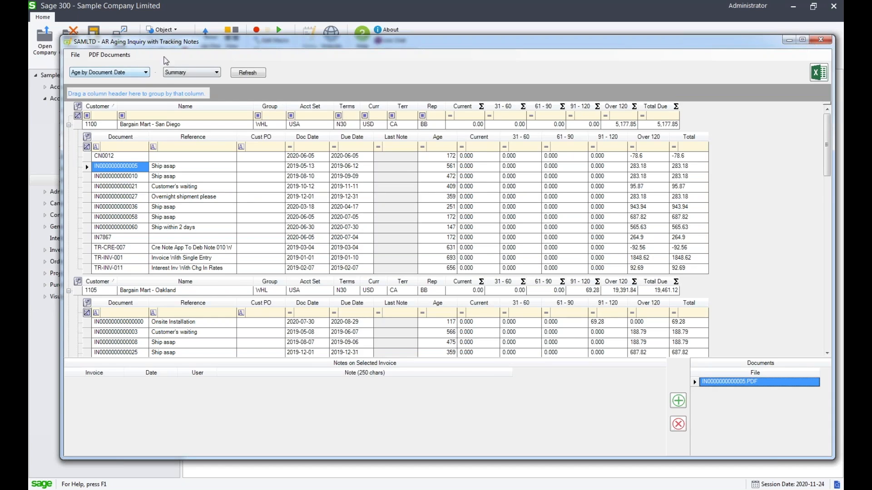
click(121, 58)
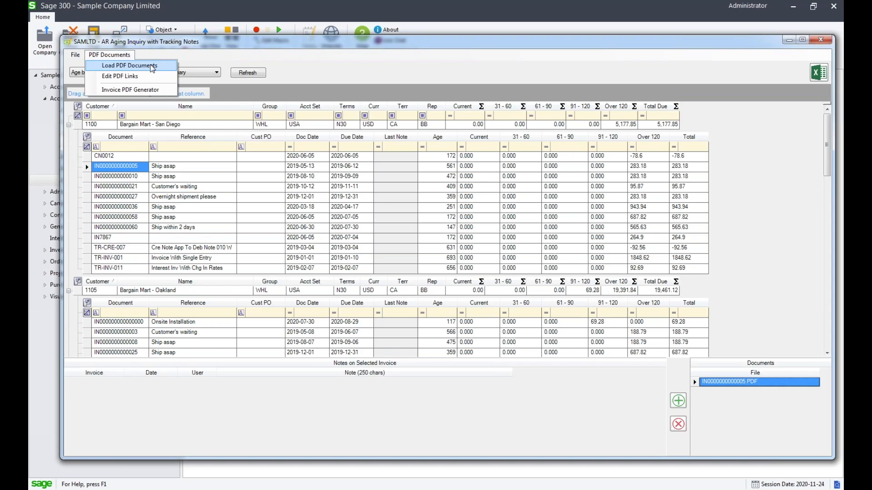
click(143, 90)
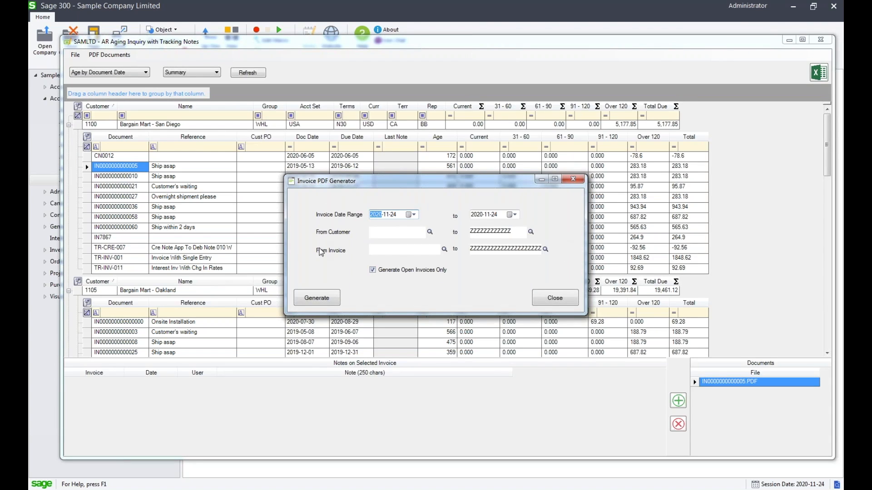
text(2001)
click(396, 233)
text(1200)
key(Tab)
text(1200)
key(Tab)
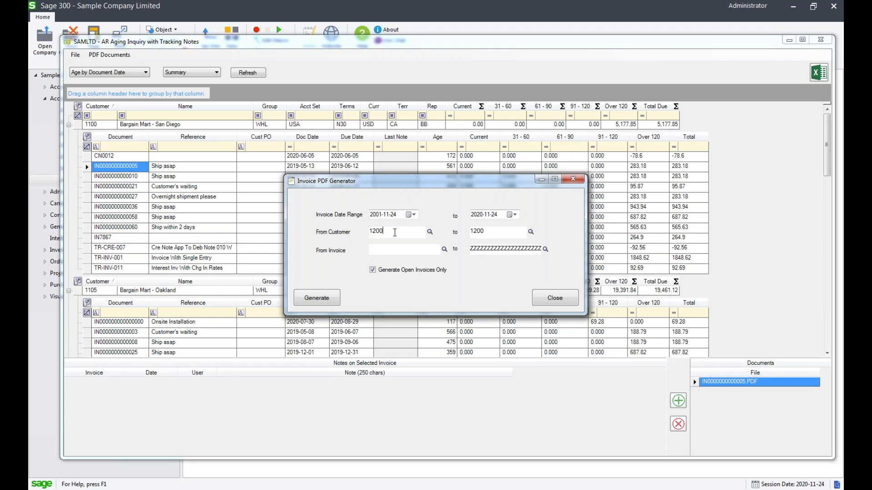
click(506, 231)
Step: Generate the PDF invoices for the chosen date and customer range and close the generator
click(319, 299)
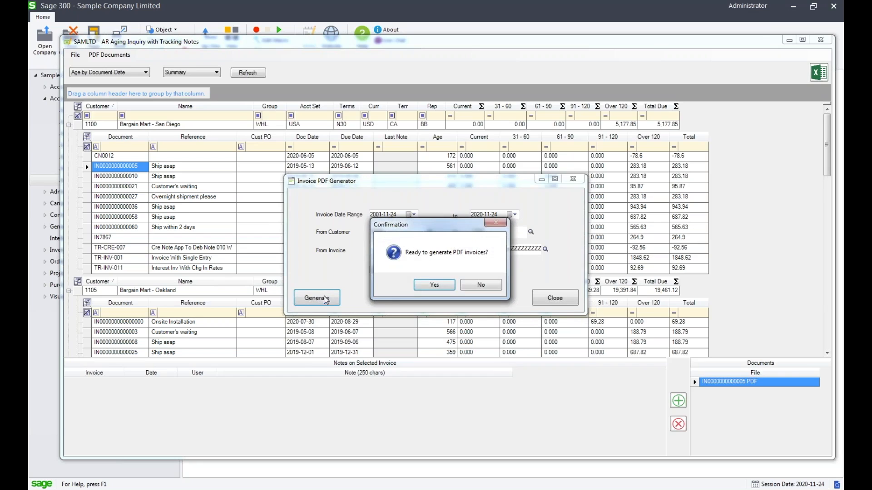
click(434, 285)
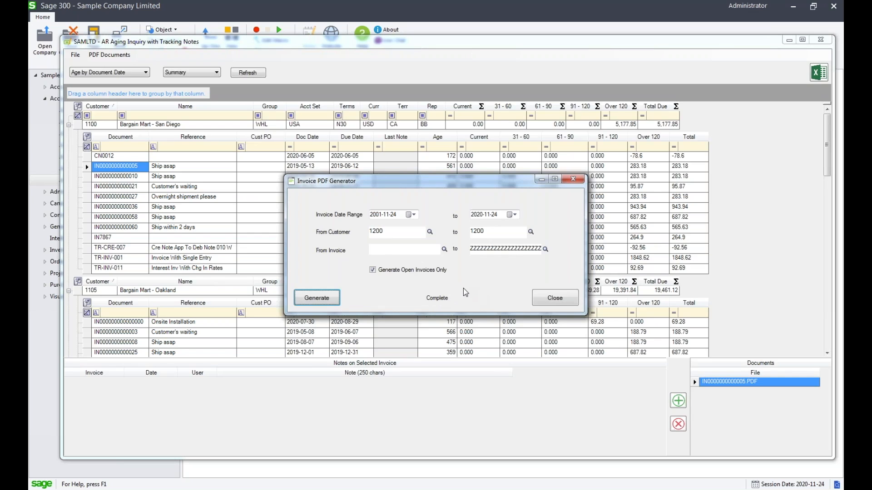
click(553, 300)
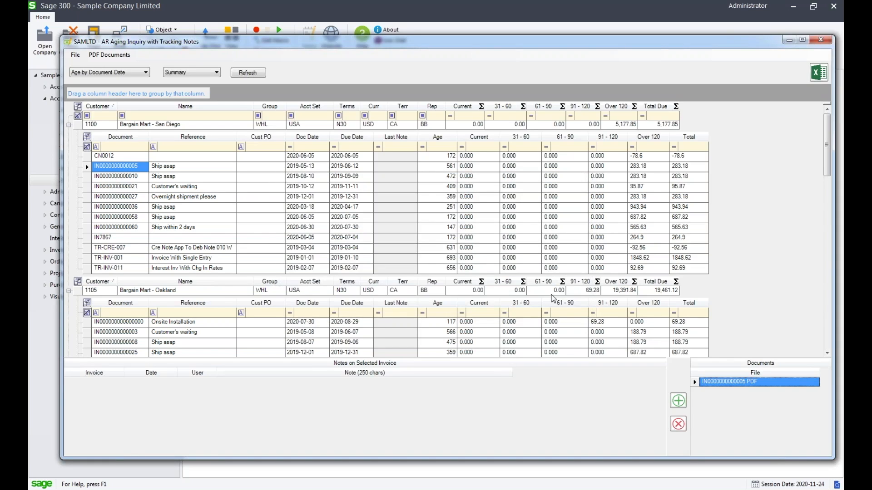
click(69, 291)
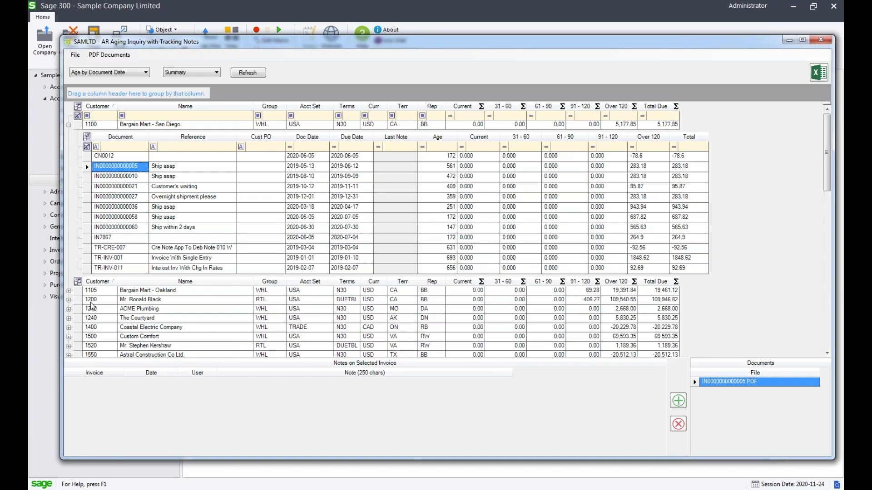
click(69, 301)
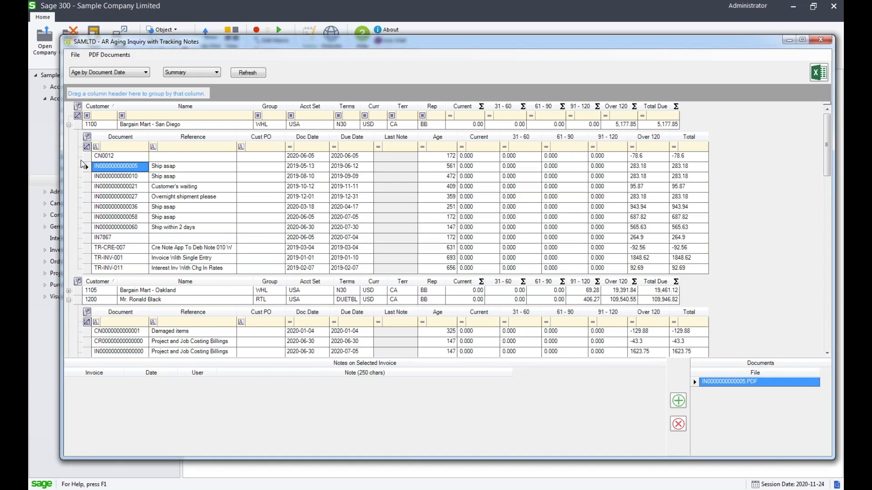
click(69, 126)
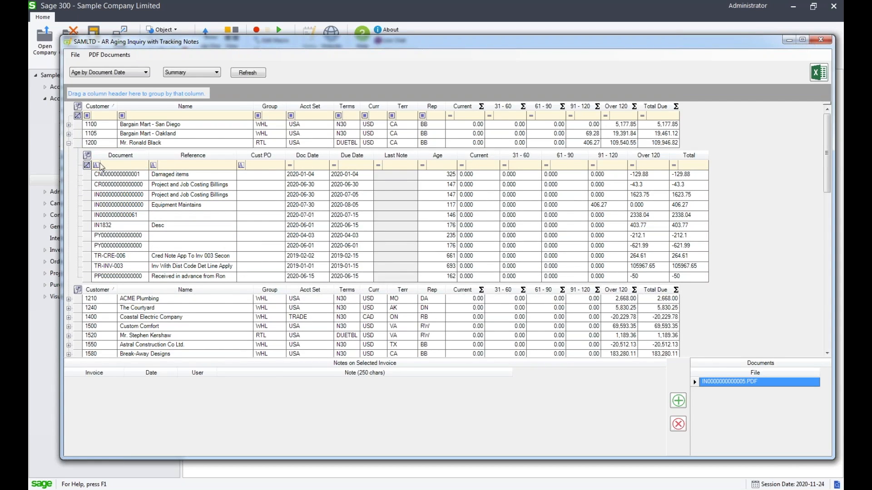
click(93, 143)
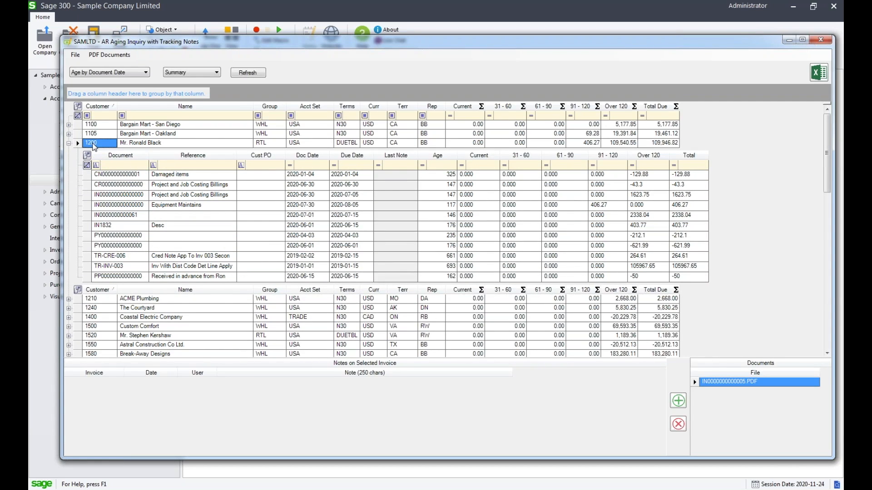
click(118, 216)
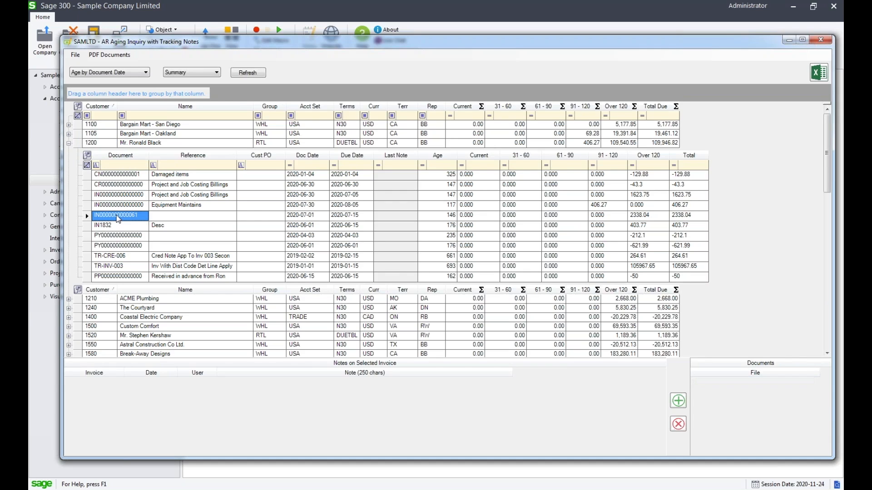
Step: Refresh the aging inquiry, expand the first retail customer again, and view the attached file IN0000000000061.PDF
click(245, 74)
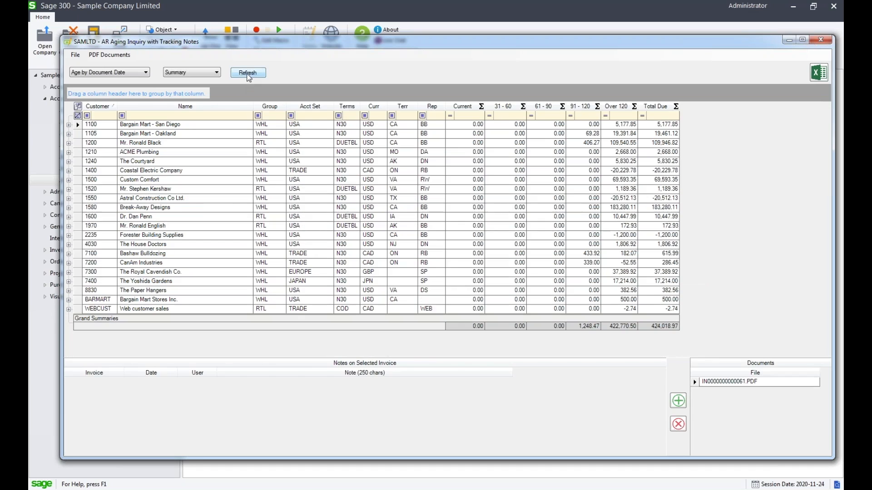
click(69, 143)
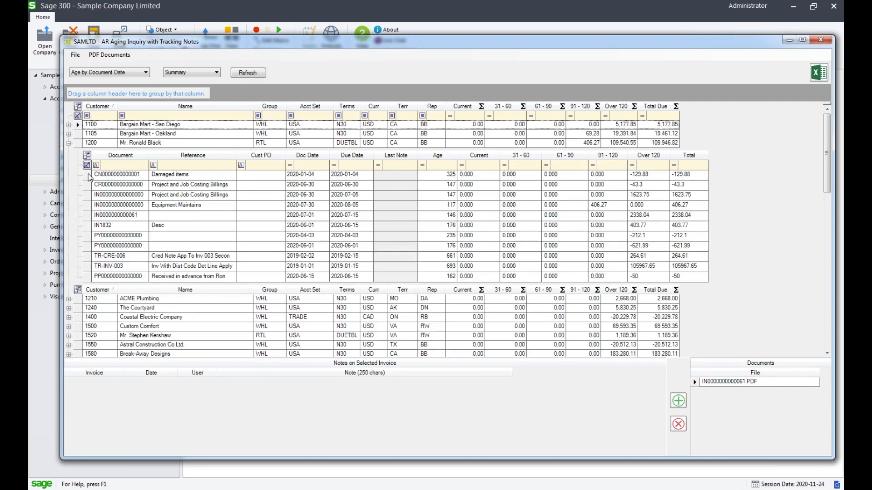
click(114, 216)
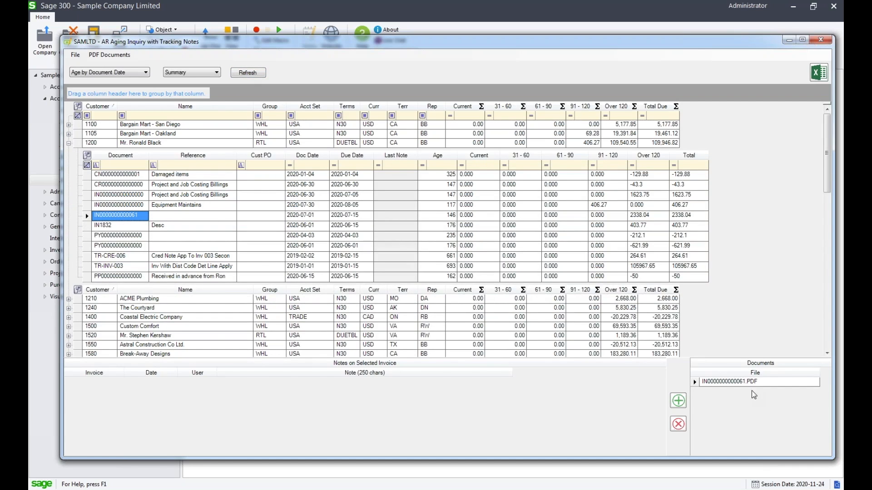
click(781, 383)
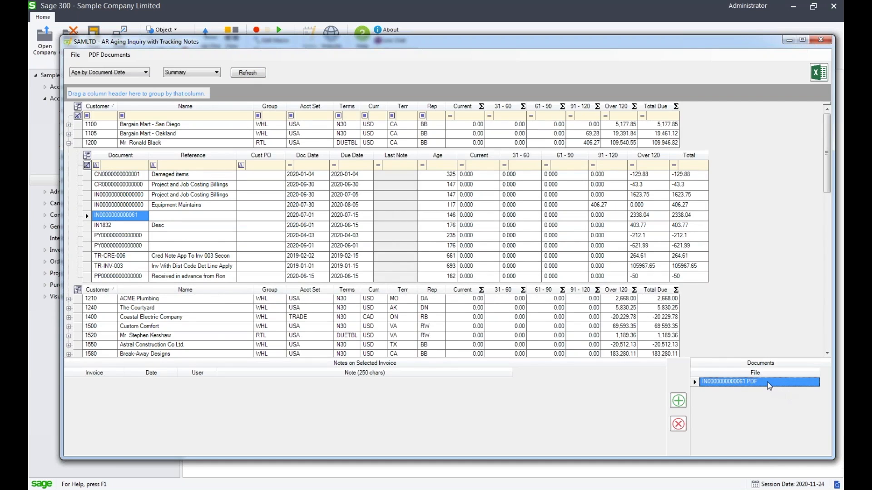
double_click(769, 386)
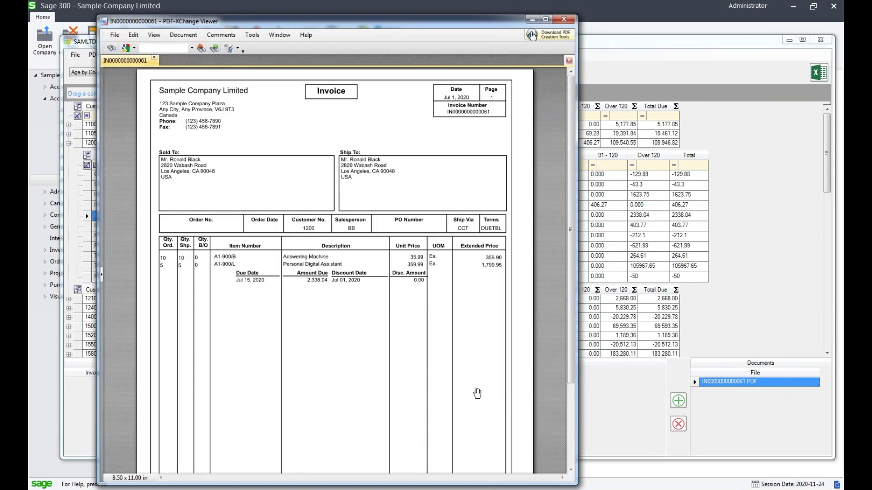
mouse_move(370, 312)
mouse_down()
mouse_move(369, 230)
mouse_move(385, 316)
mouse_up()
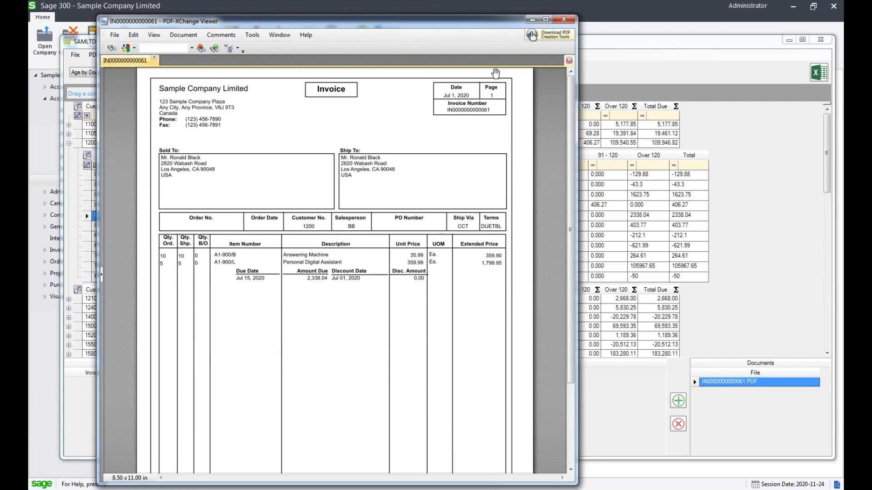
click(564, 20)
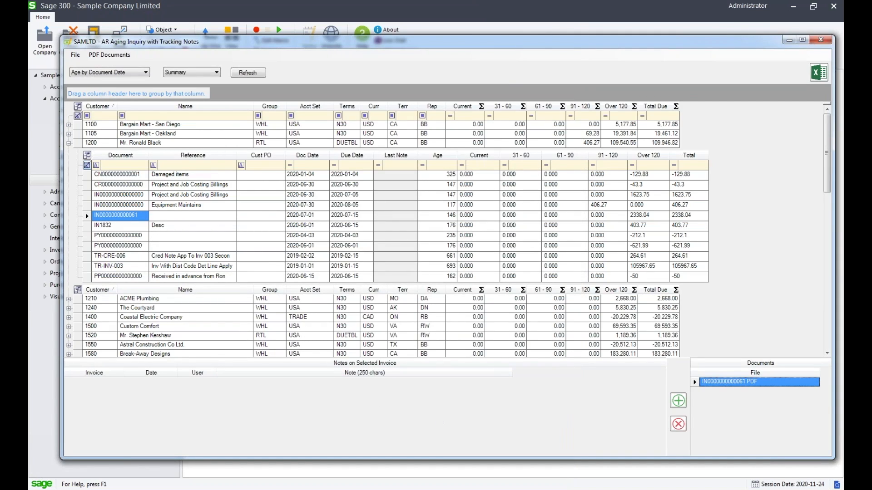
Step: Open the PDF document loader and examine the folder path from which the files are loaded
click(126, 55)
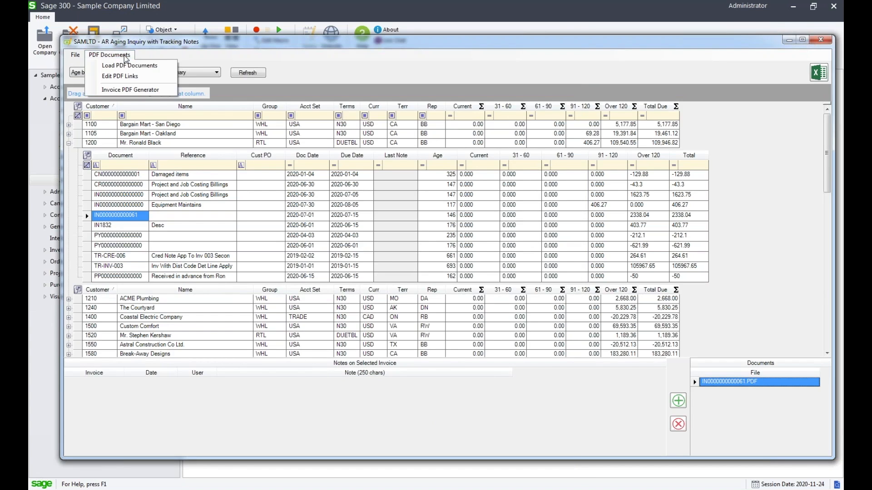
click(144, 67)
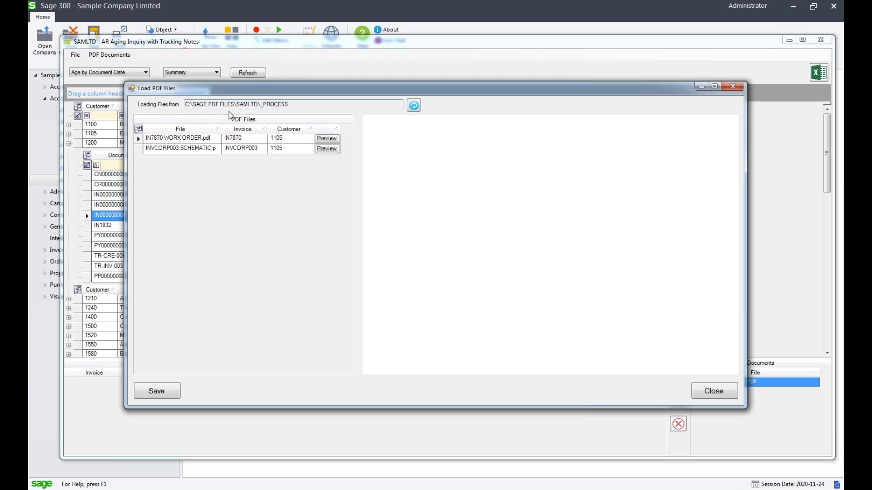
drag(234, 105, 182, 104)
click(236, 104)
drag(236, 105, 257, 105)
click(295, 104)
drag(297, 104, 262, 106)
click(303, 105)
Step: Preview IN7870 WORK ORDER.pdf and the INVCORP003 SCHEMATIC file, then save both to their invoices and close the loader
click(327, 139)
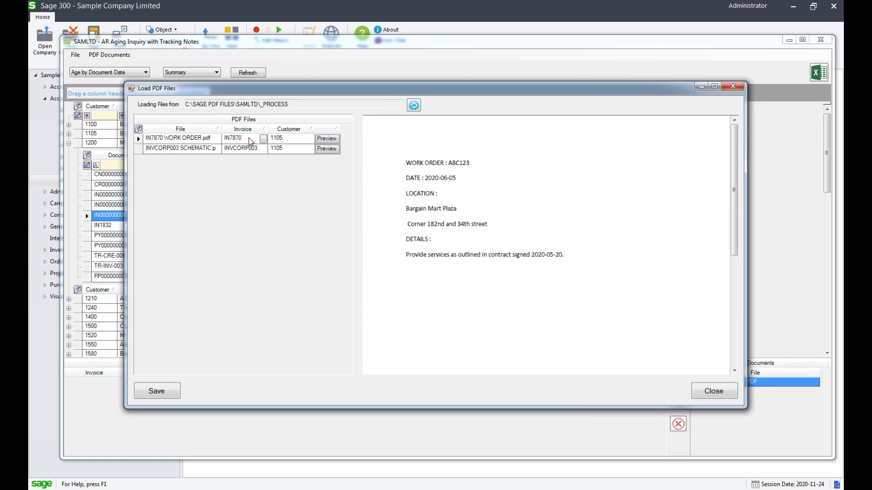
click(327, 148)
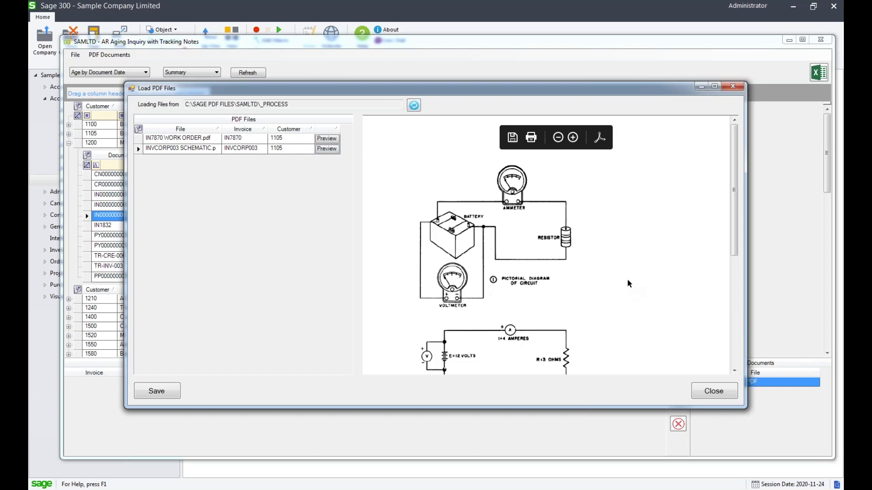
drag(734, 233, 725, 218)
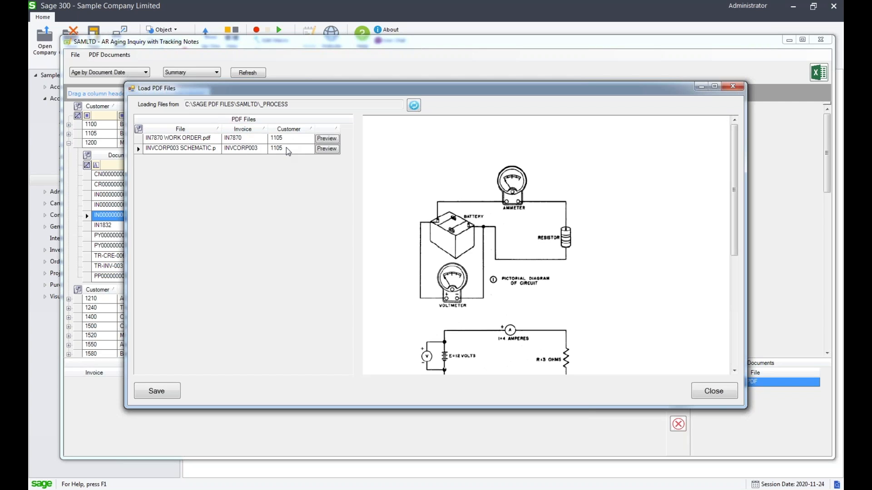
click(165, 398)
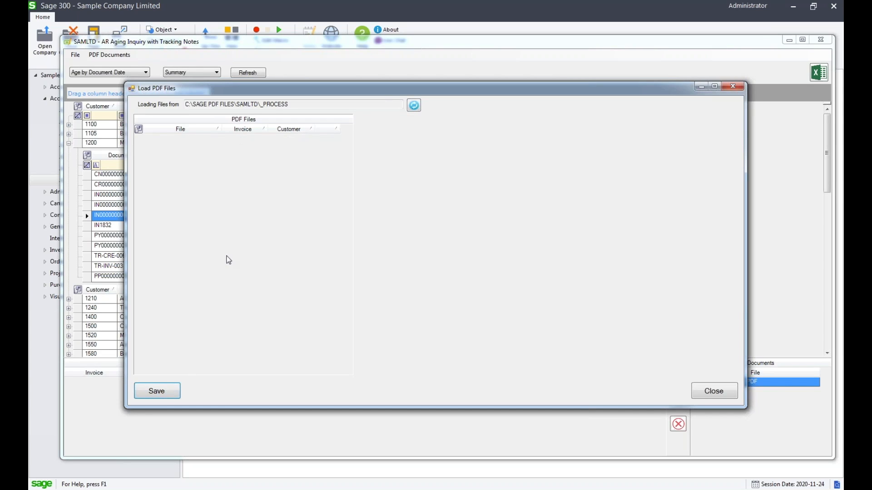
click(714, 392)
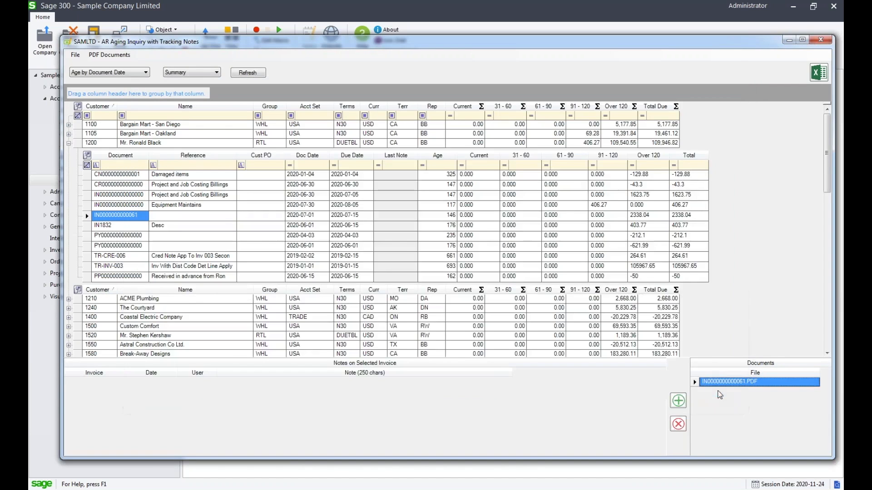
Step: Refresh the aging inquiry, expand Bargain Mart - Oakland, and check the files attached to invoices IN7870 and INVCORP003
click(253, 74)
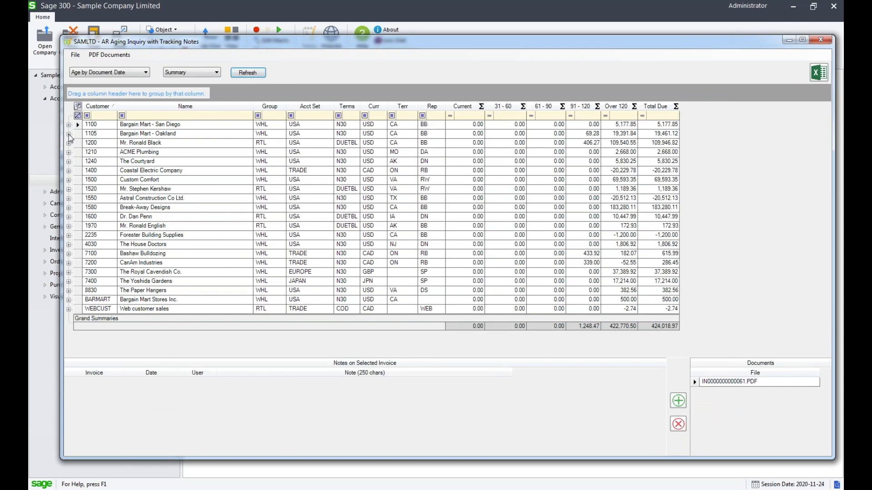
click(69, 134)
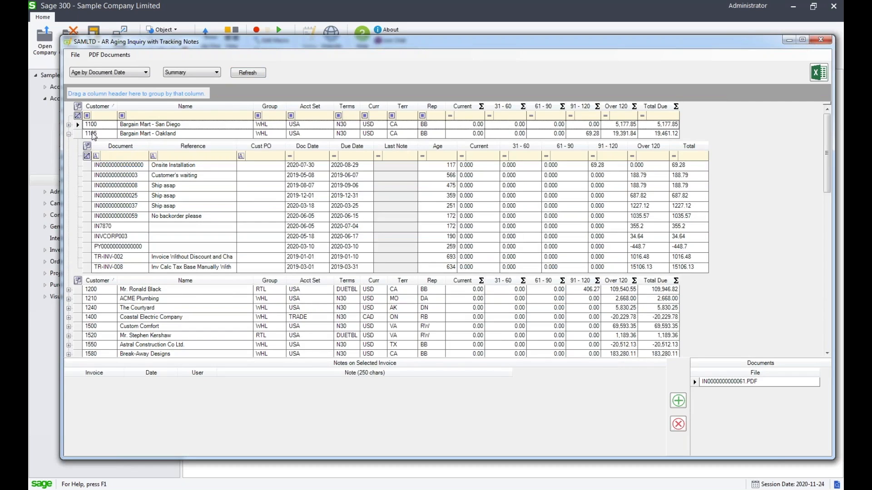
click(126, 227)
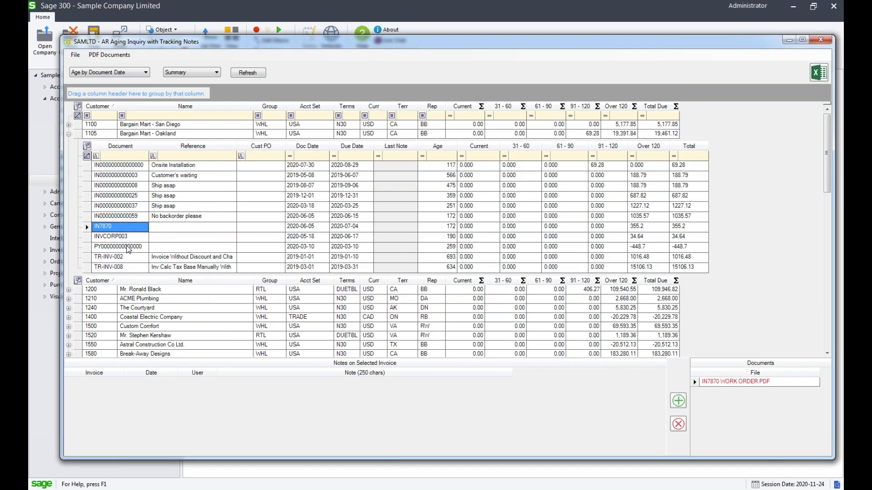
click(126, 238)
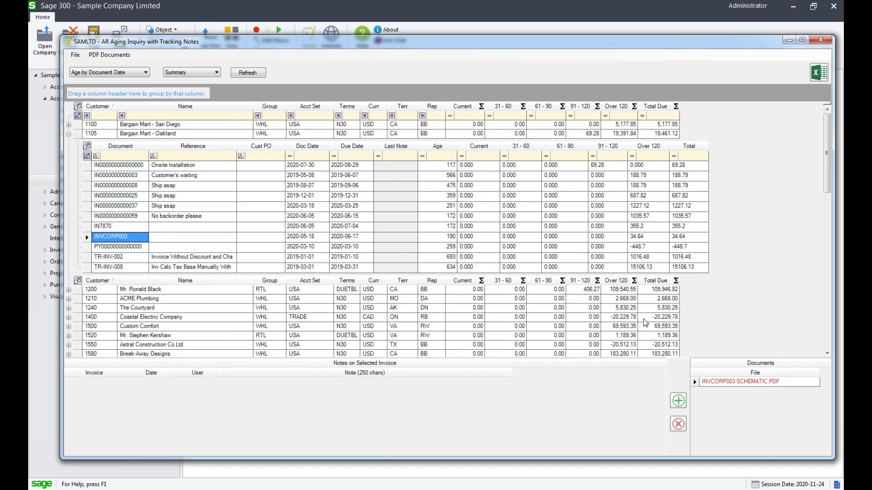
click(755, 385)
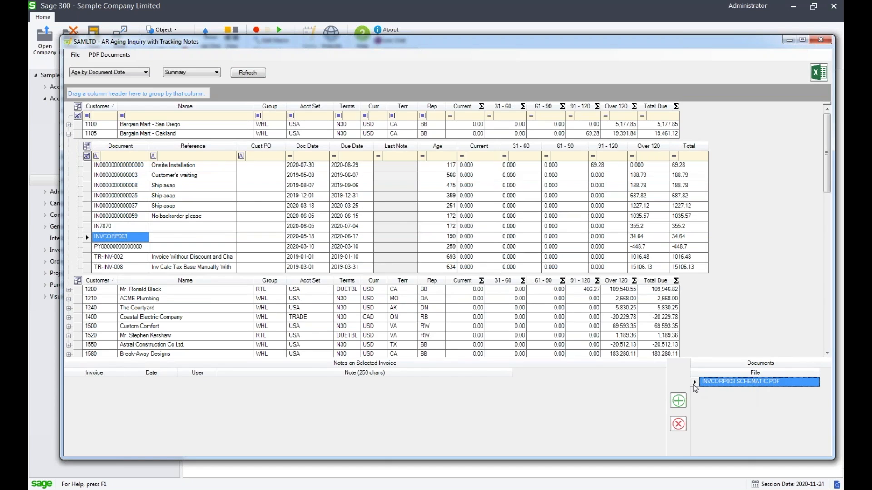
click(114, 217)
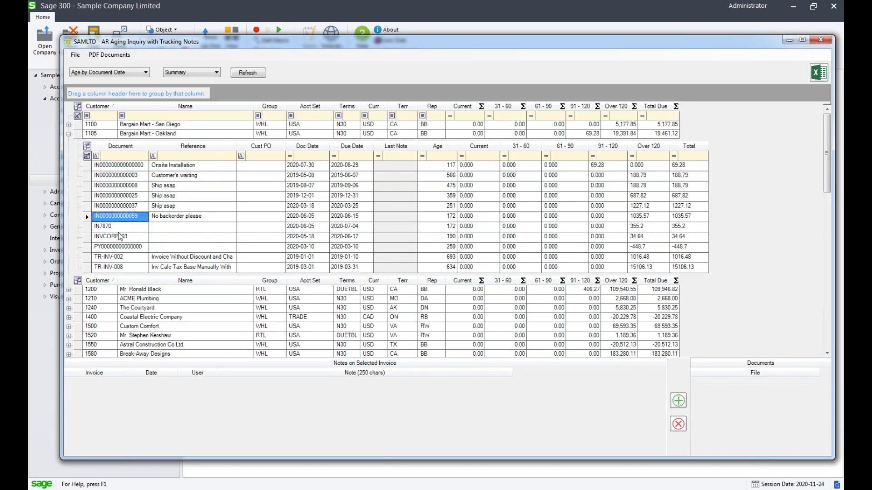
click(115, 228)
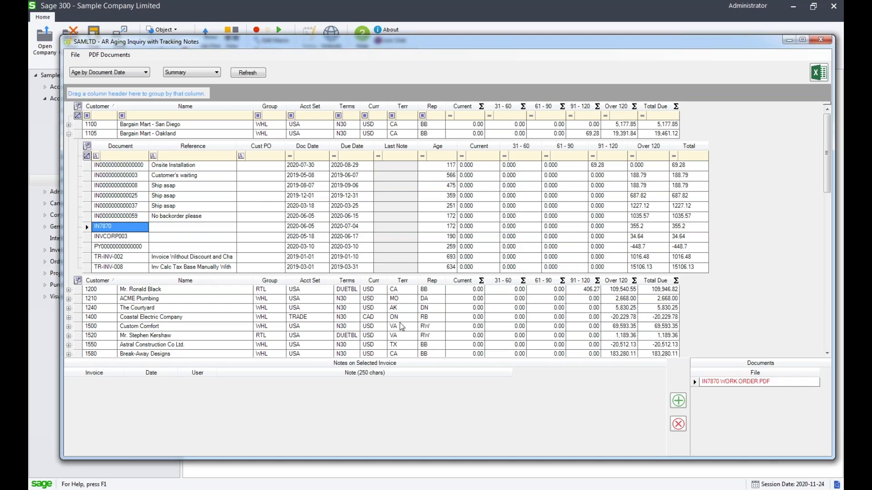
click(727, 417)
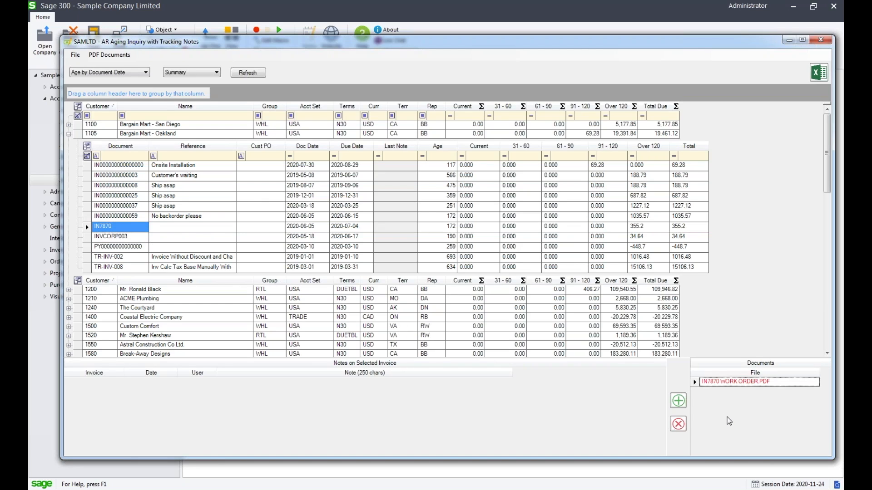
click(113, 219)
click(114, 208)
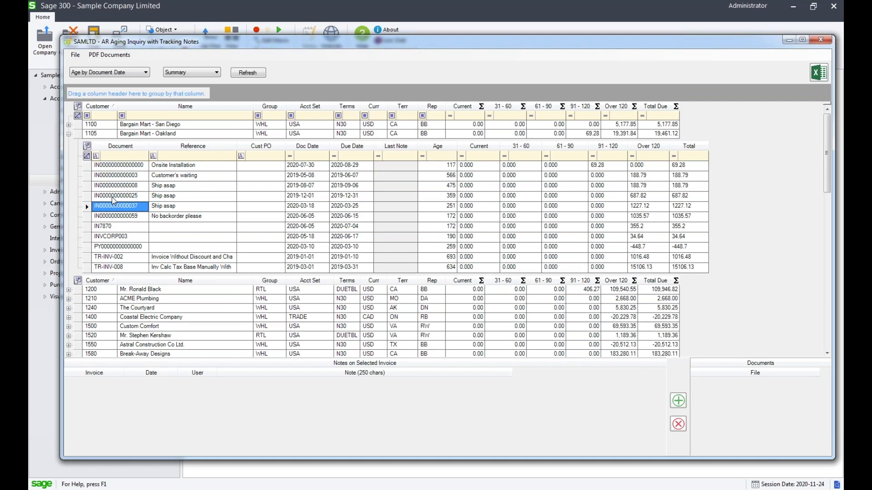
click(114, 198)
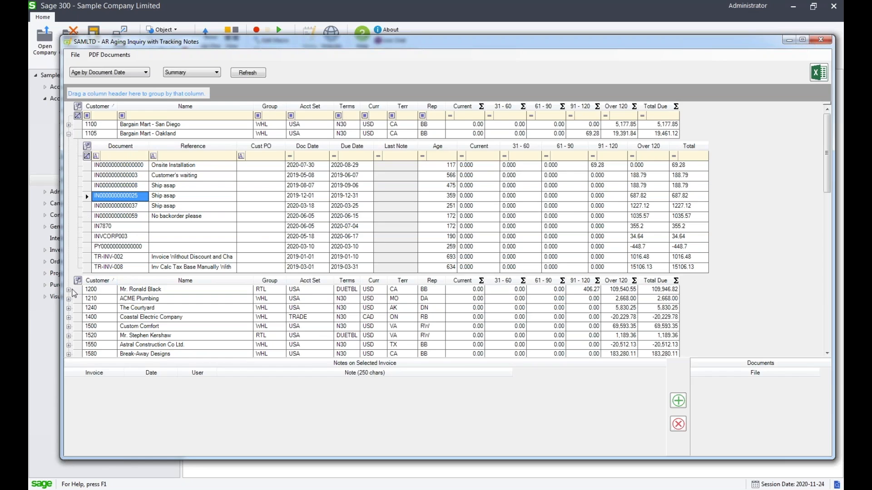
click(68, 124)
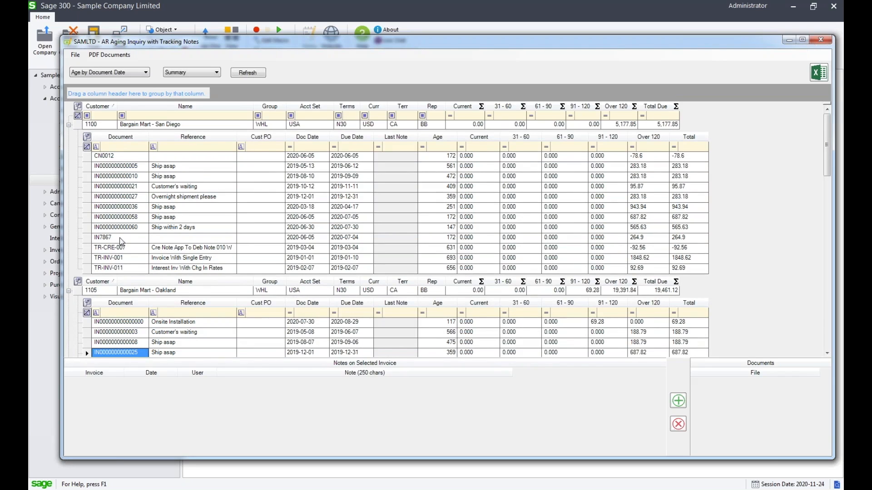
click(116, 207)
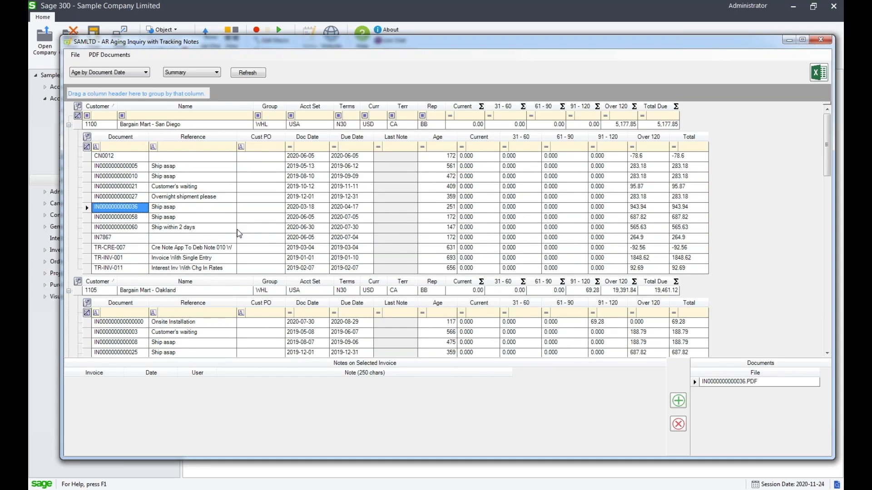
right_click(123, 207)
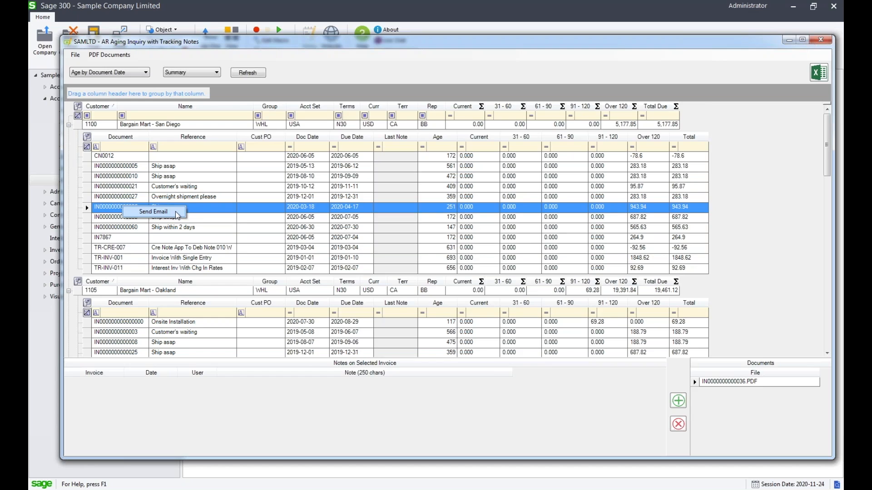
click(177, 215)
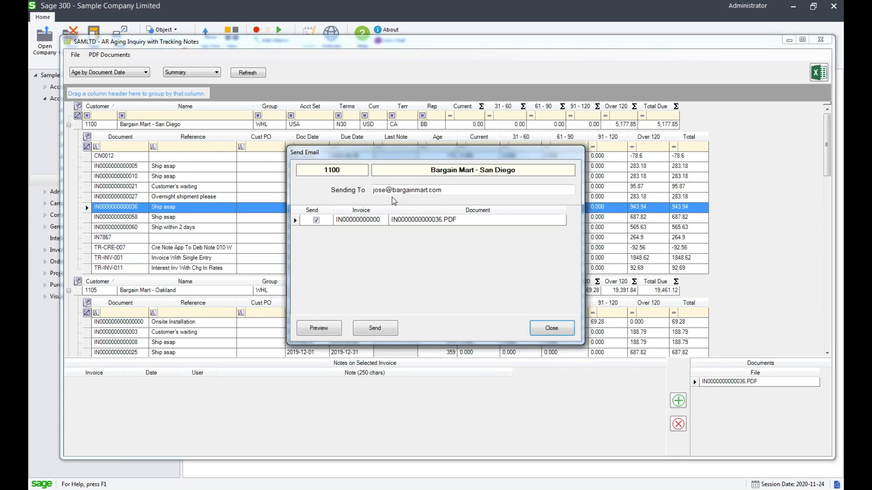
drag(447, 190, 368, 190)
click(446, 190)
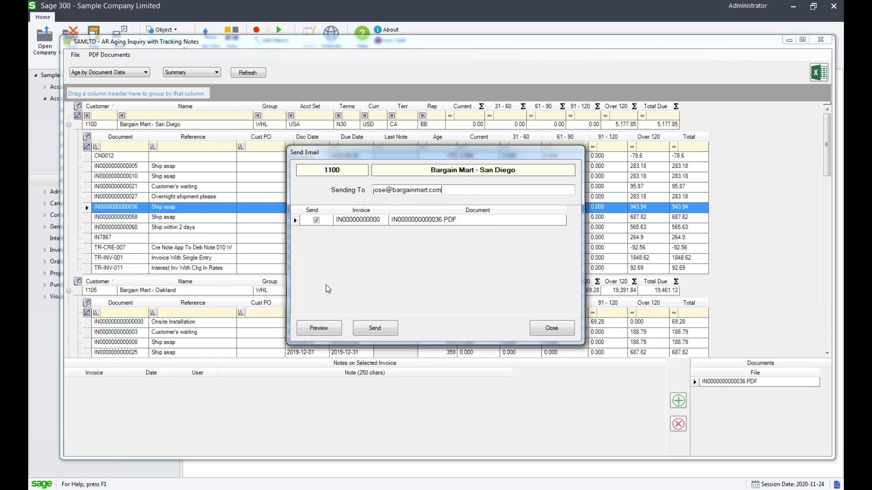
click(316, 220)
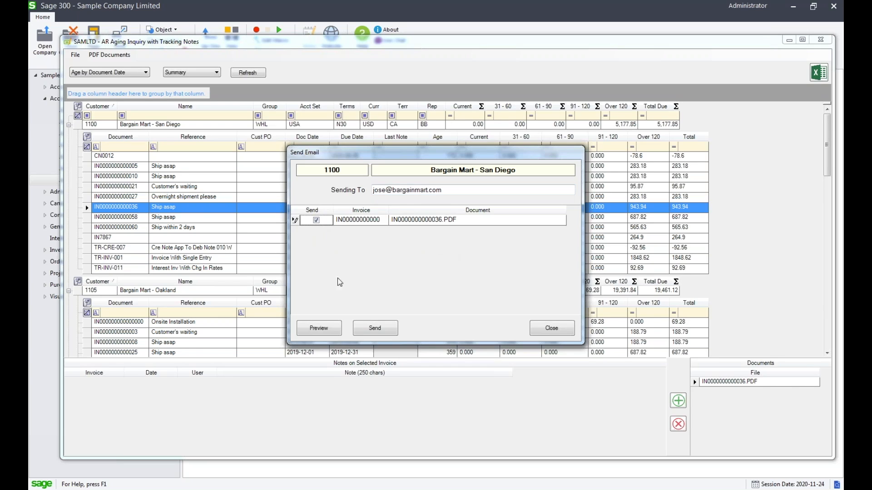
Step: Try to preview the invoice email, dismiss the Outlook prompts, and minimize the Outlook inbox
click(316, 331)
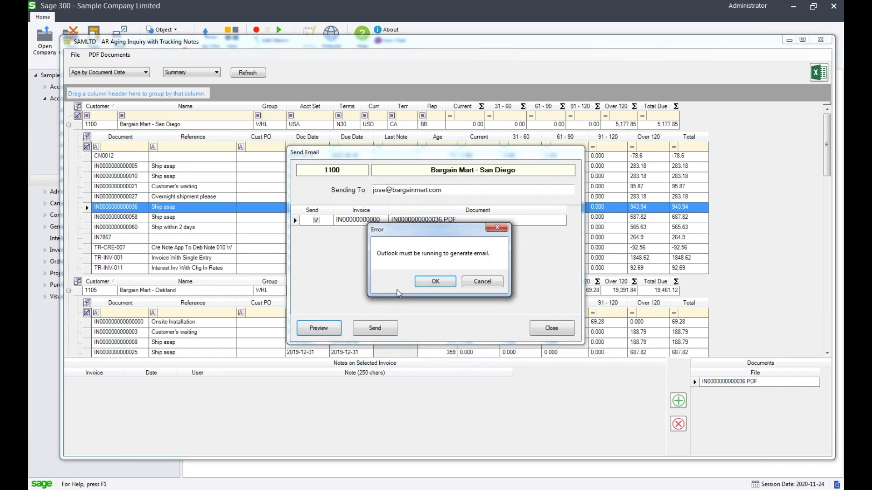
click(434, 283)
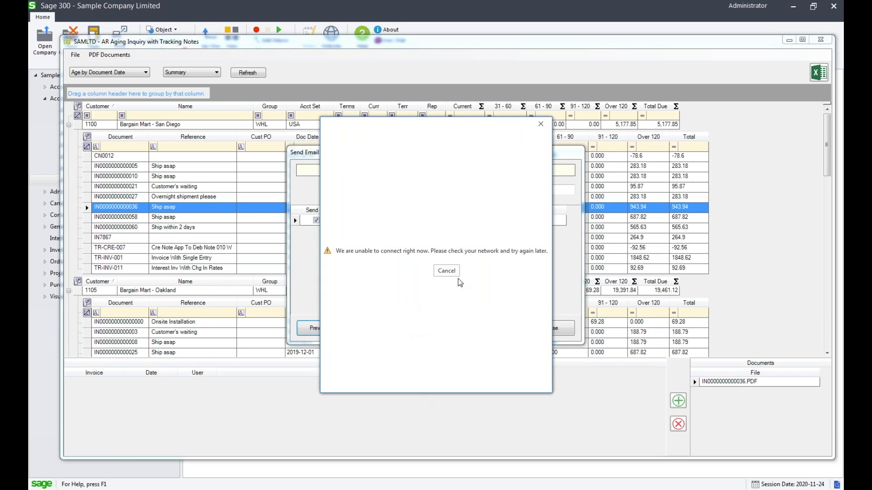
click(444, 270)
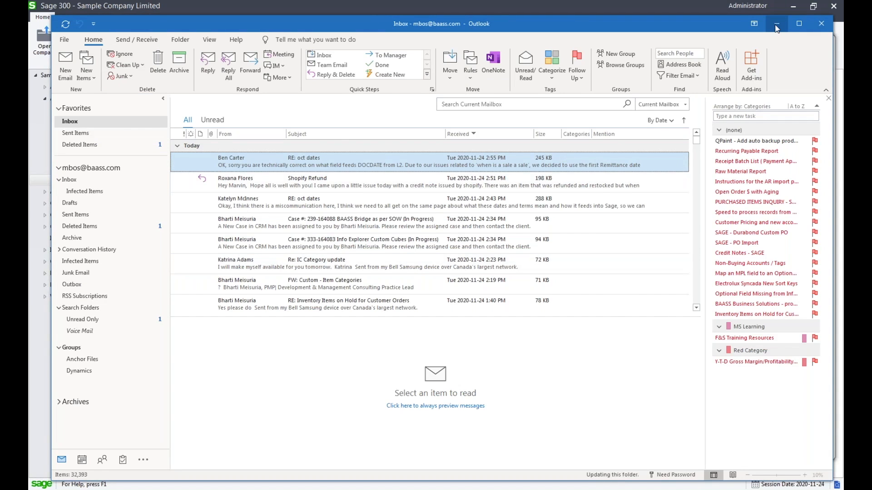
click(778, 23)
click(333, 333)
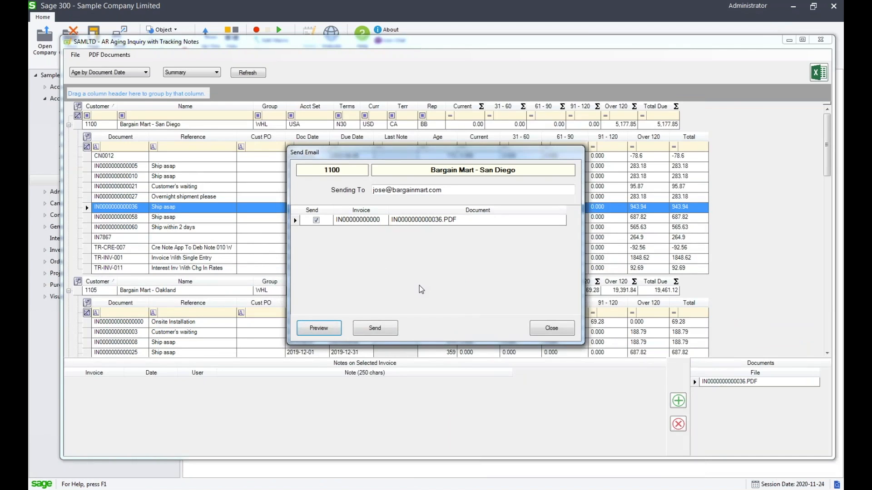
mouse_move(148, 469)
click(196, 448)
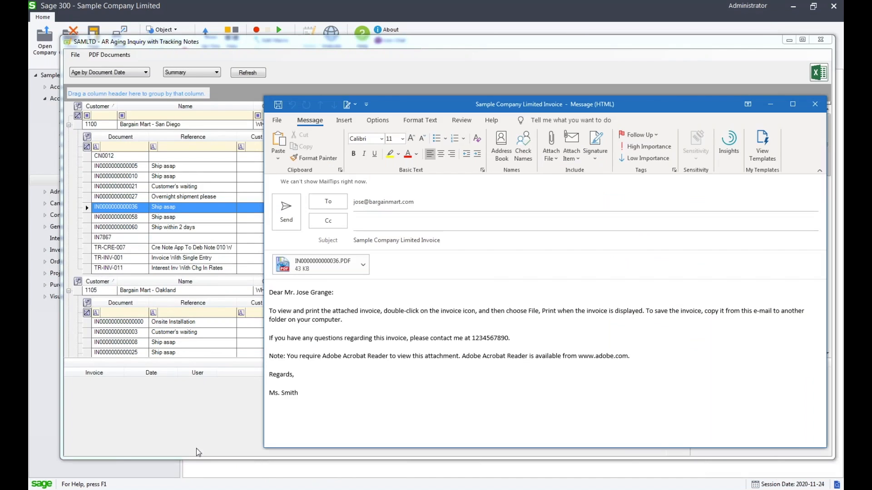
drag(484, 101, 416, 108)
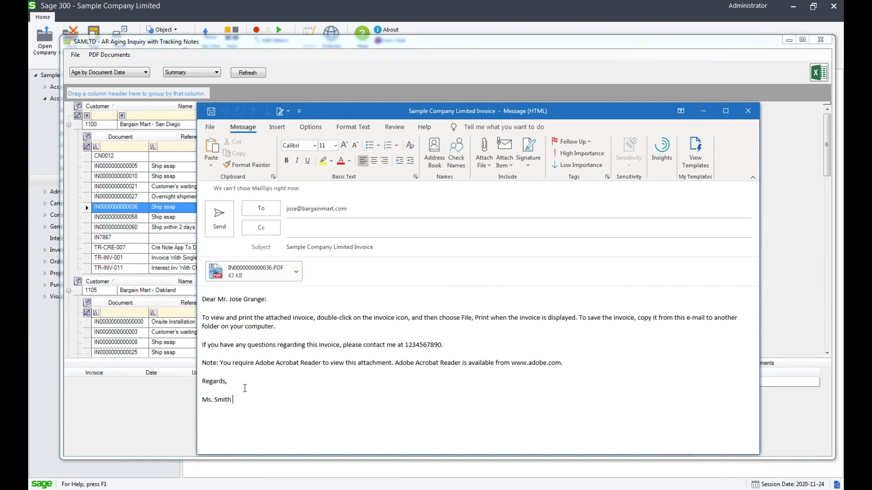
drag(253, 397, 246, 388)
click(266, 391)
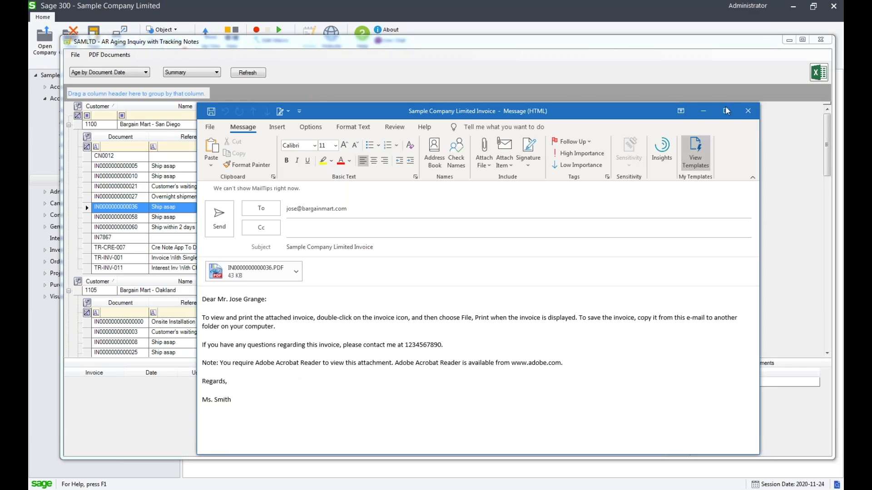
click(749, 113)
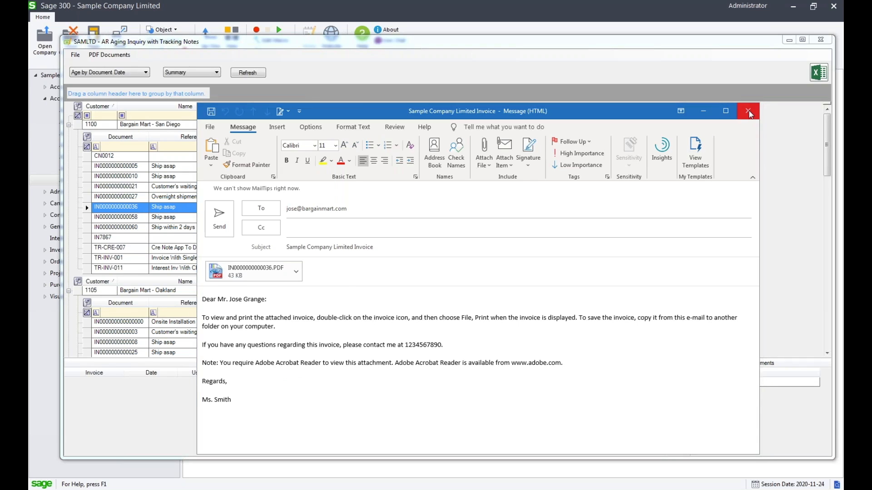
click(440, 278)
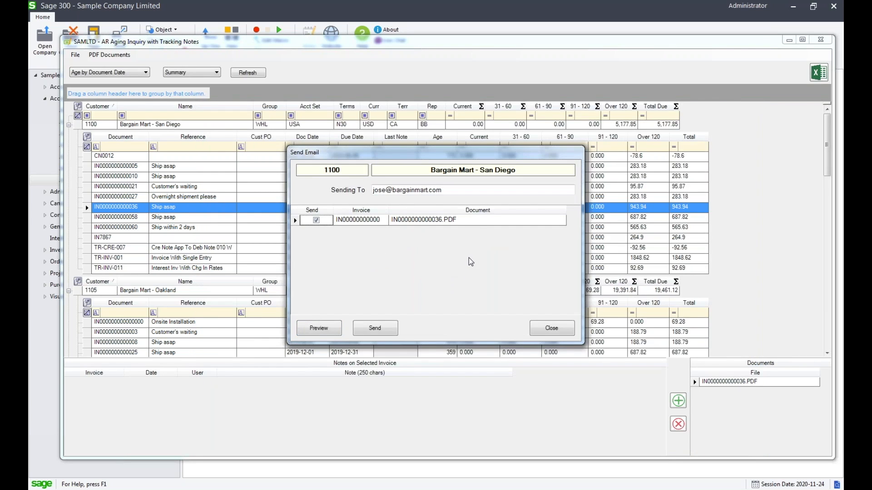
click(548, 328)
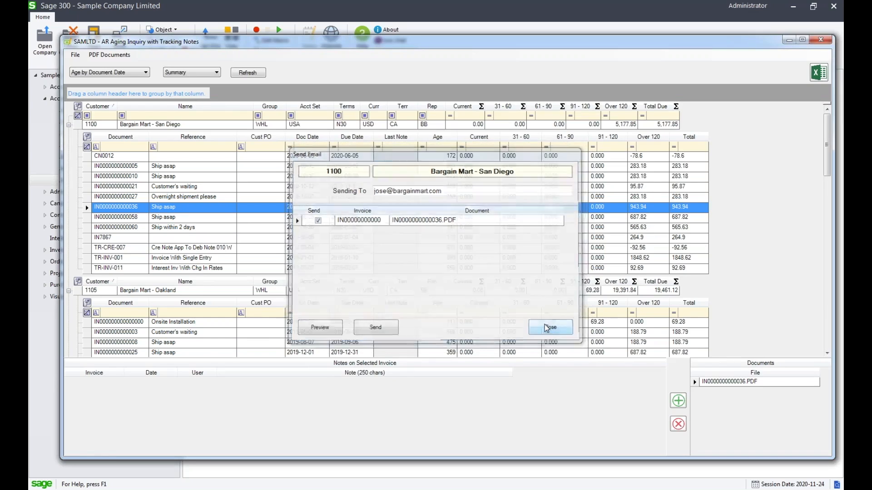
Step: Preview one email with all invoice PDFs for customer Bargain Mart - San Diego, then discard the draft and close the form
click(96, 126)
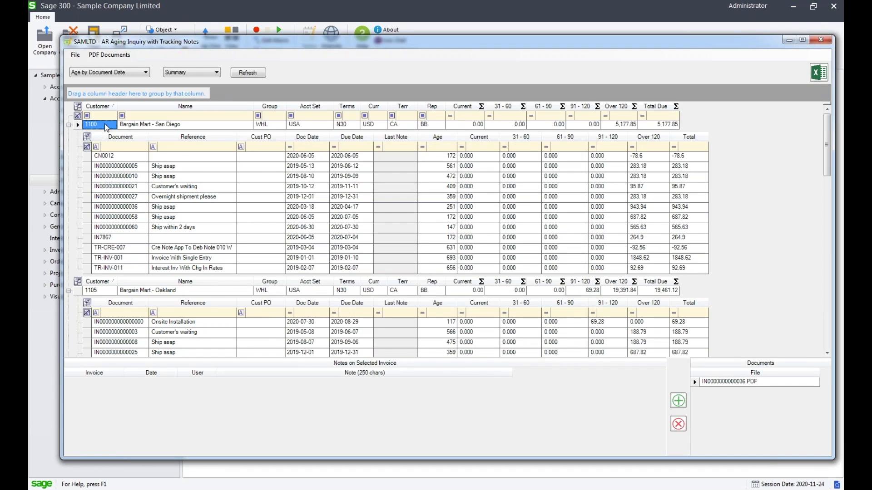
right_click(105, 126)
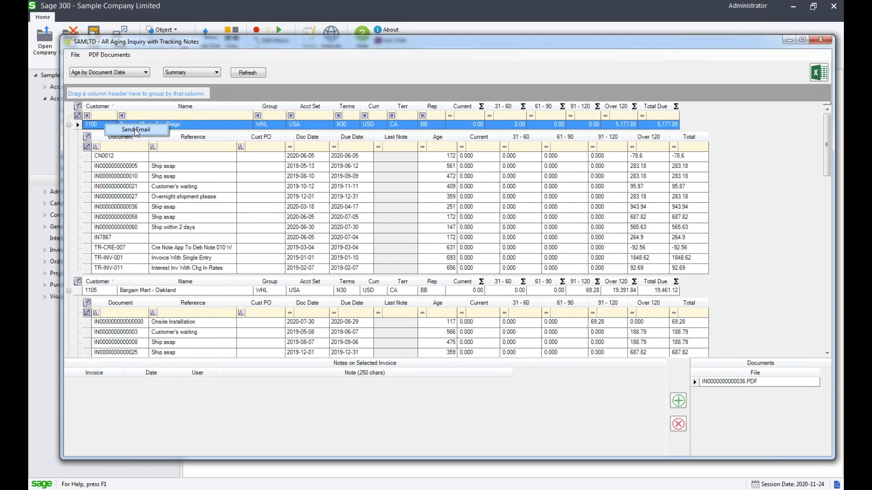
click(137, 131)
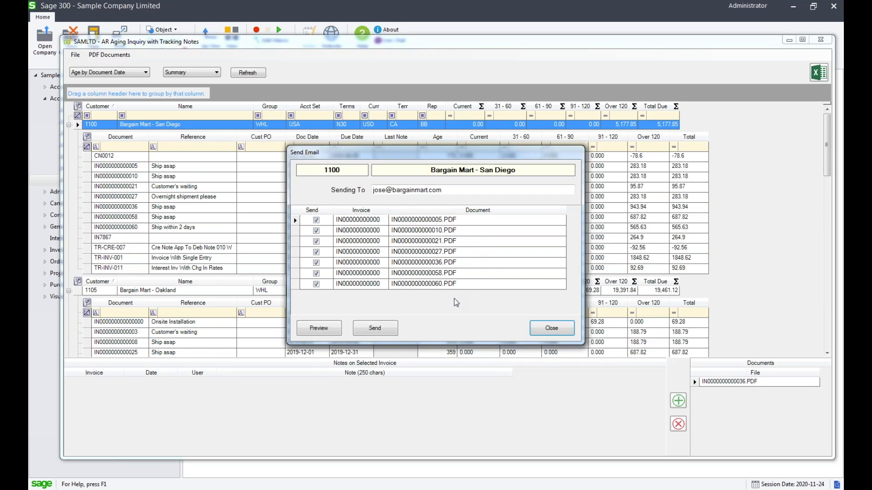
click(320, 329)
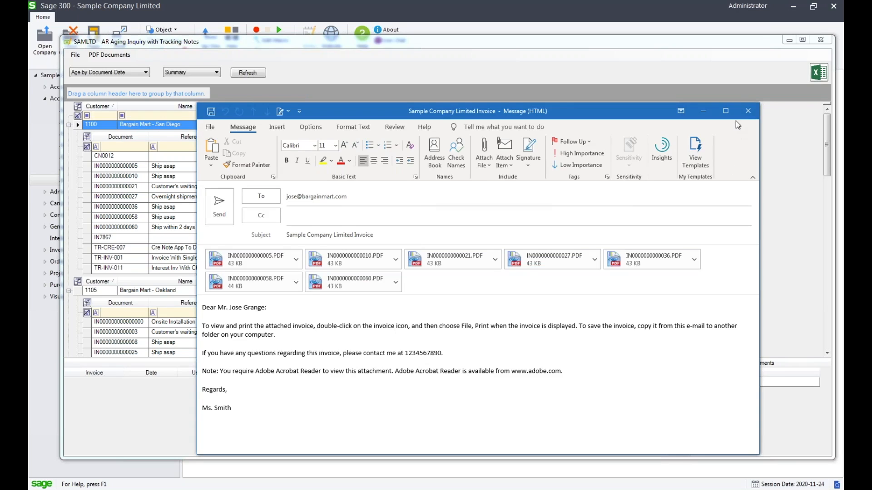
click(748, 114)
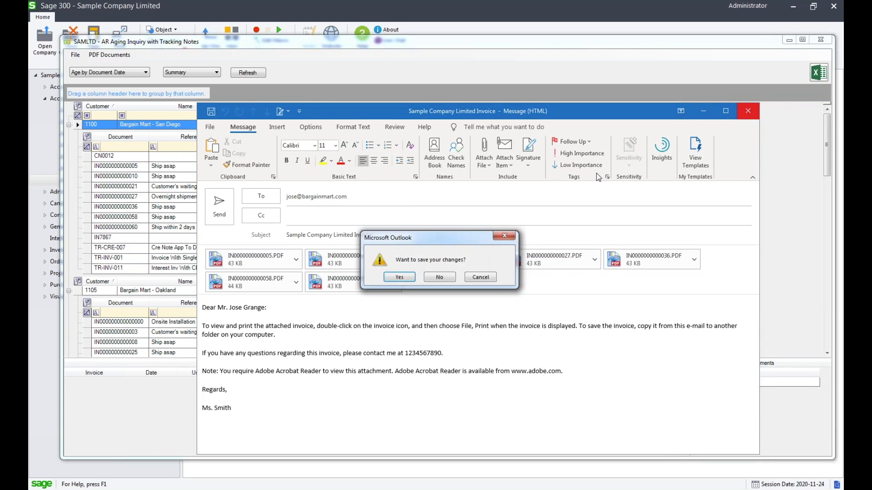
click(439, 277)
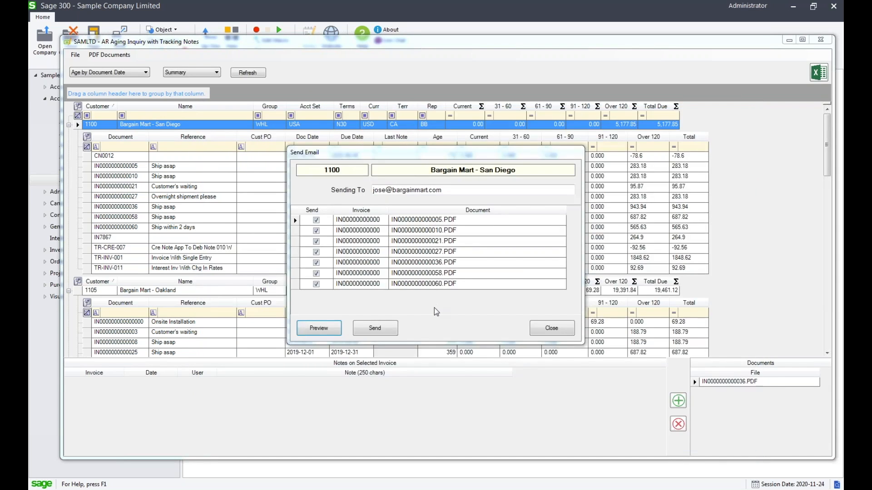
click(549, 327)
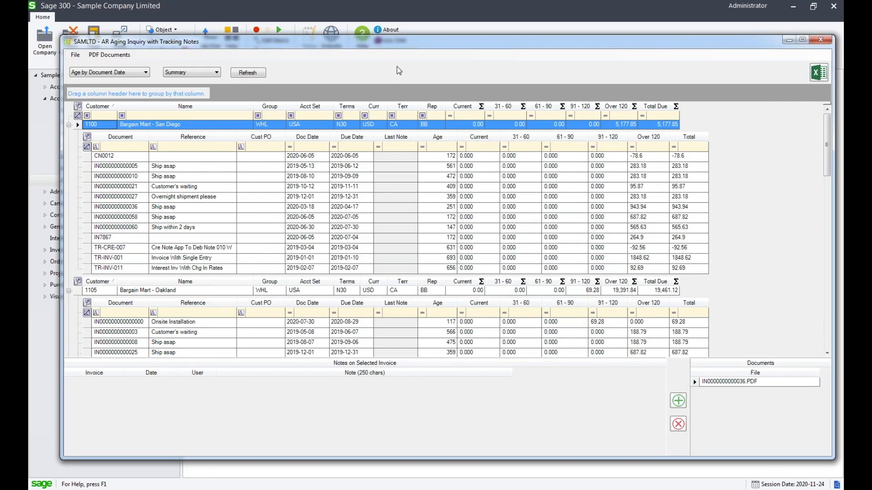
Step: Collapse the invoice details of Bargain Mart - San Diego and Bargain Mart - Oakland
drag(405, 41, 397, 36)
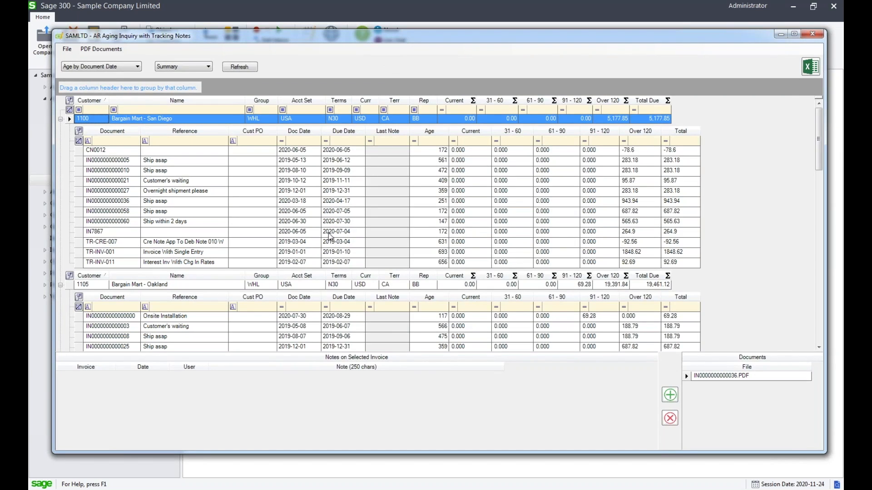
click(61, 121)
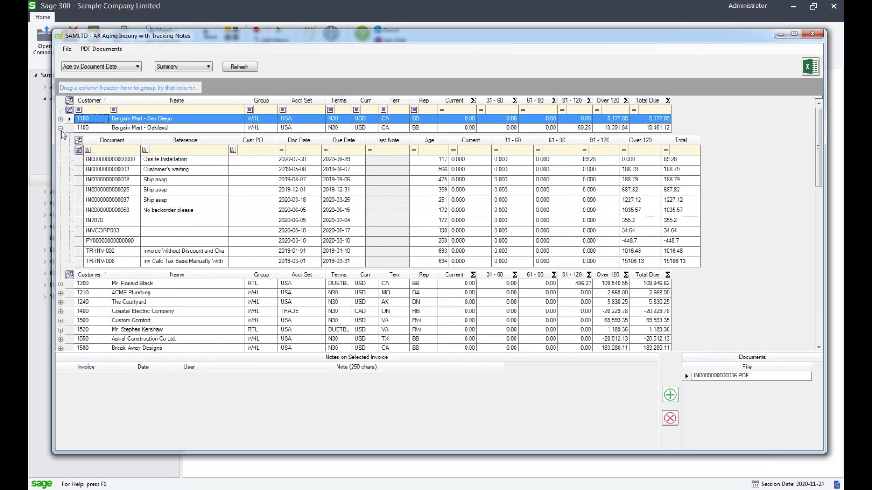
click(61, 127)
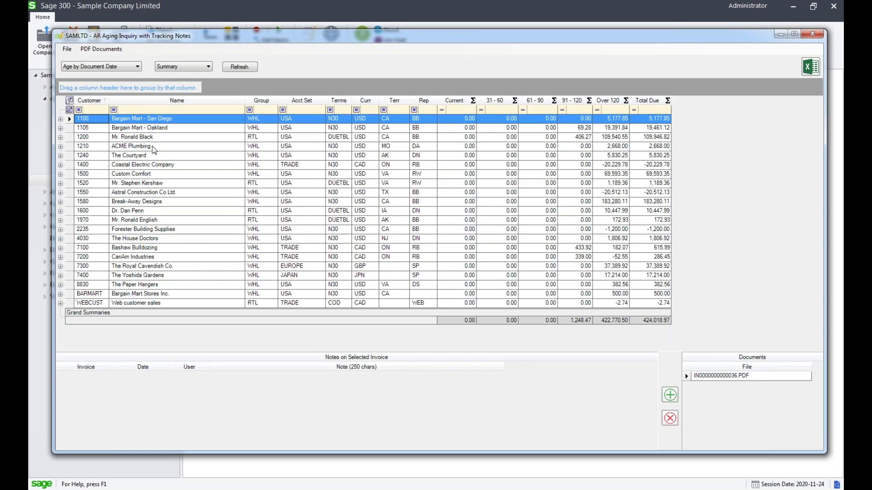
Step: Enable Include National Account in the inquiry settings, save them, and refresh the aging inquiry
click(67, 50)
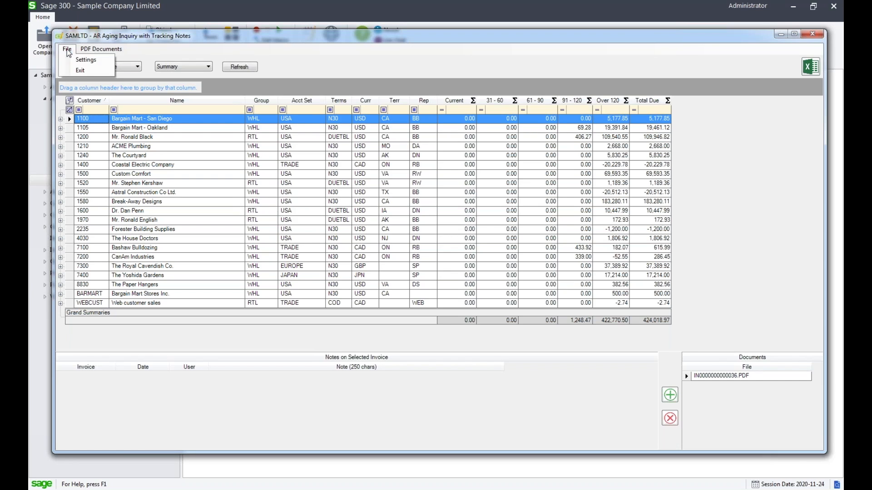
click(83, 60)
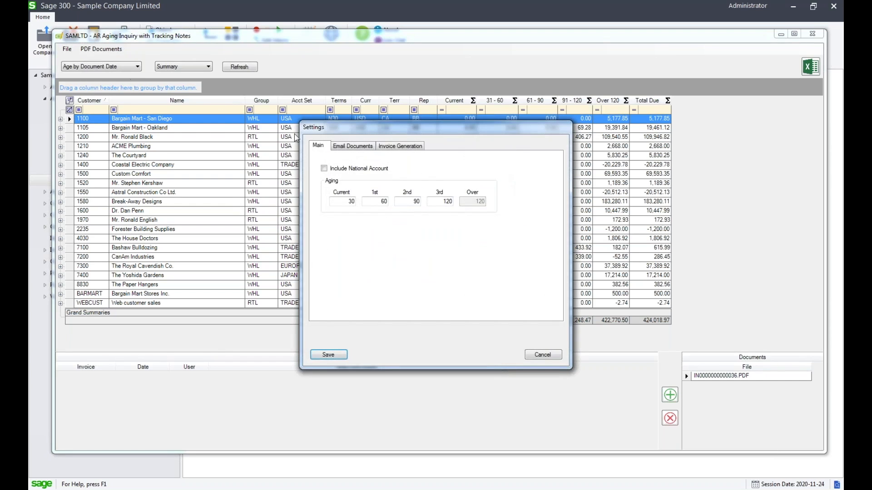
click(343, 171)
click(329, 354)
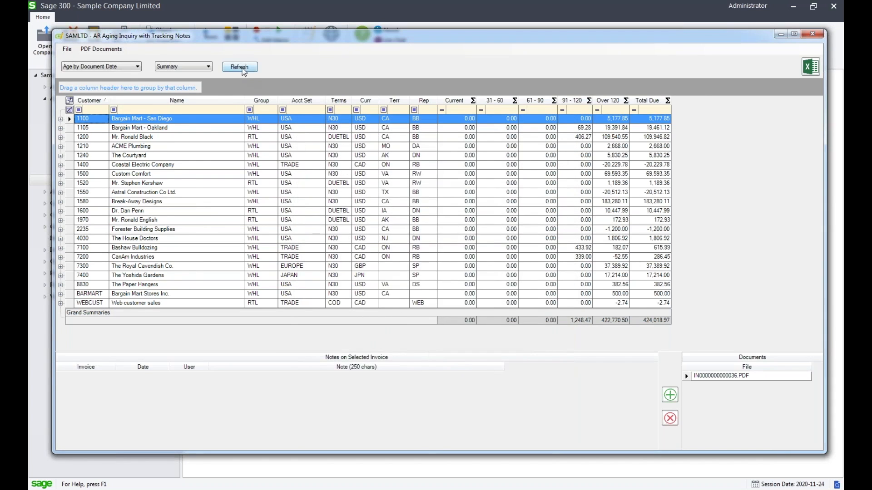
click(240, 67)
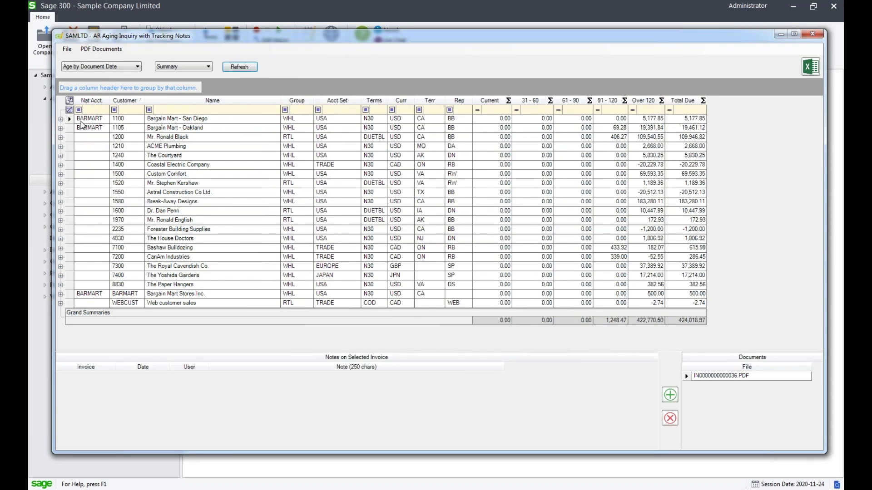
Step: Open the email document settings and examine the PDF file path, email message ID and statement template
click(68, 49)
click(81, 59)
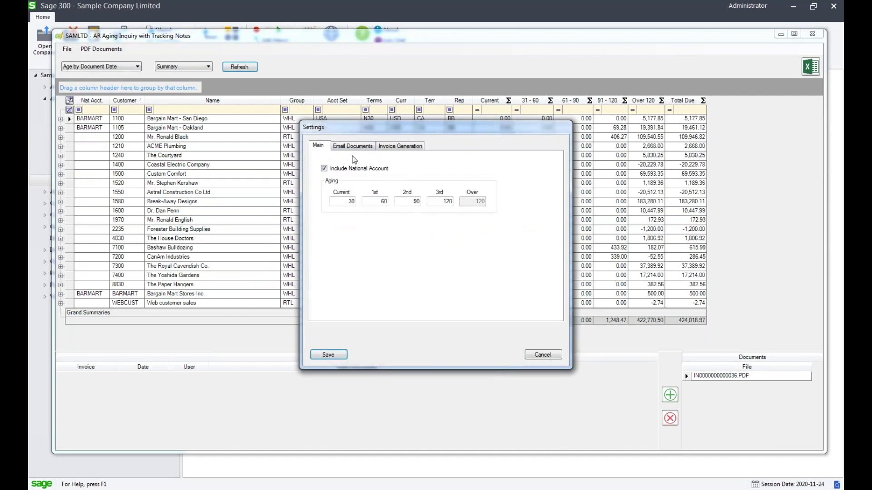
click(365, 148)
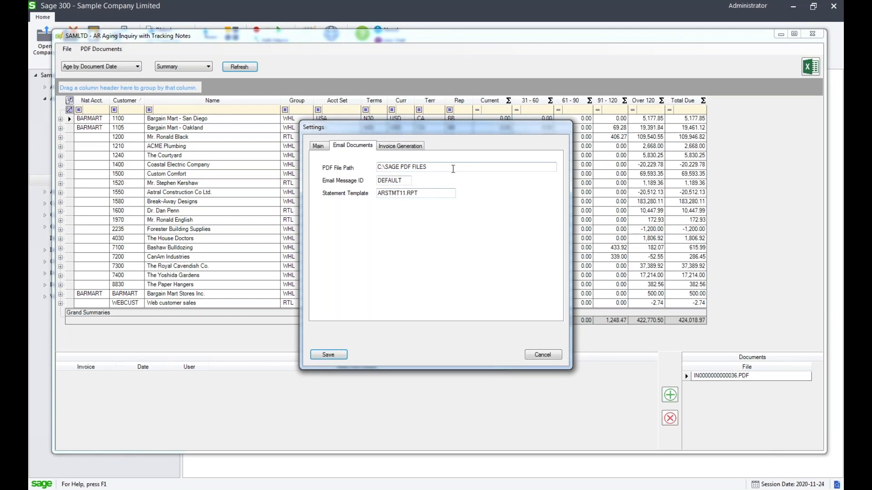
click(437, 168)
click(436, 168)
click(404, 180)
click(404, 181)
click(439, 192)
Step: Examine the invoice generation settings, including the invoice type choices and the invoice template
click(415, 148)
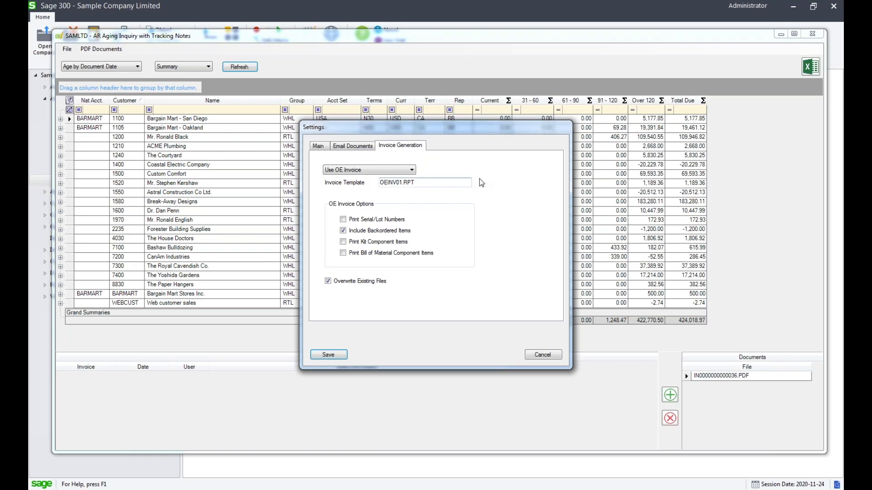
click(390, 170)
click(391, 171)
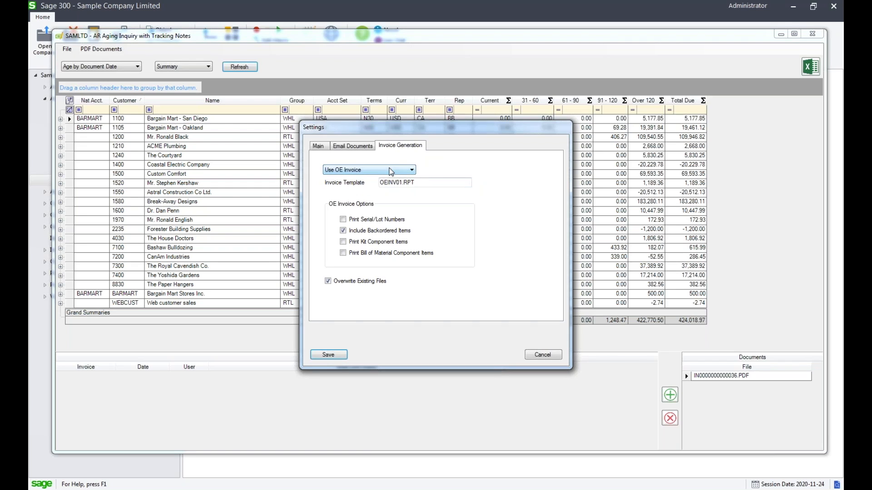
Step: Save the invoice generation settings with the OEINV01.RPT template and select the invoice PDF in the documents list
mouse_move(415, 182)
mouse_down()
mouse_move(379, 182)
mouse_move(417, 182)
mouse_up()
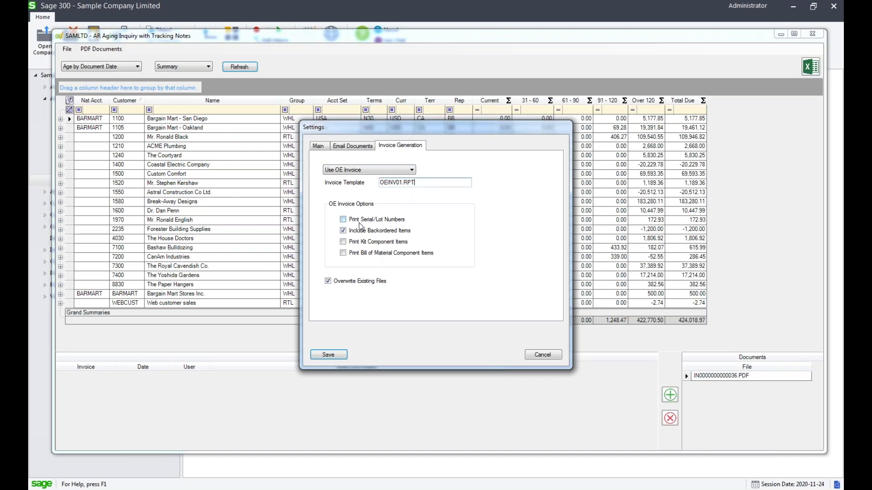
click(334, 356)
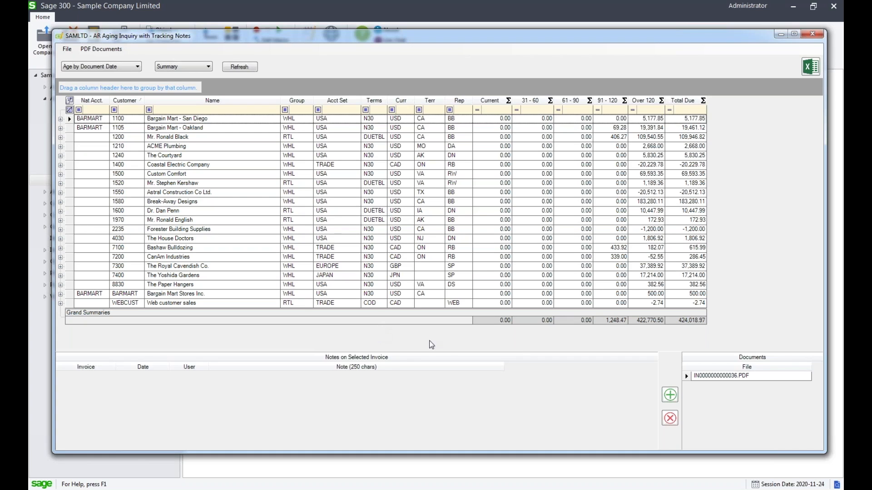
click(715, 375)
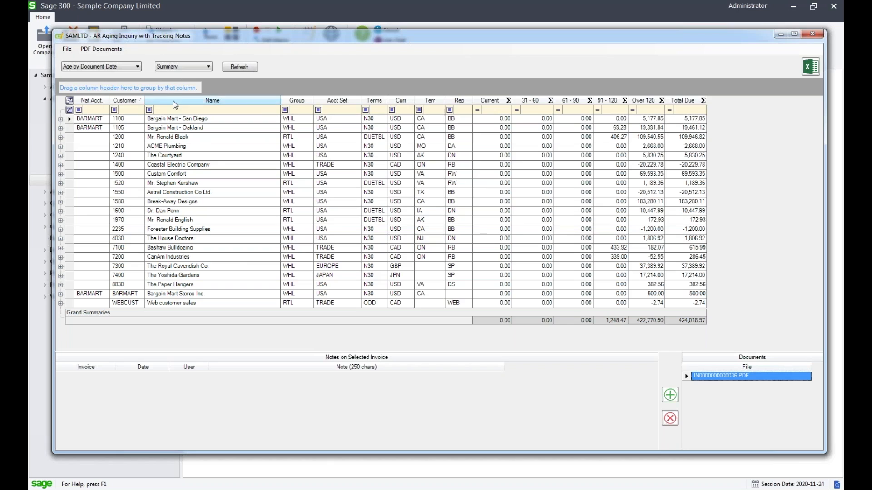
Step: Switch the aging inquiry from Summary to Detail and refresh the list
click(195, 66)
click(186, 81)
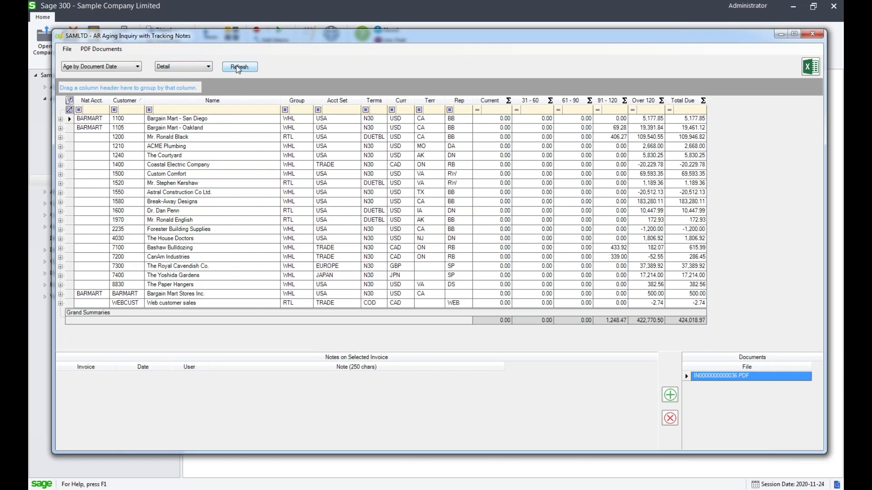
click(237, 66)
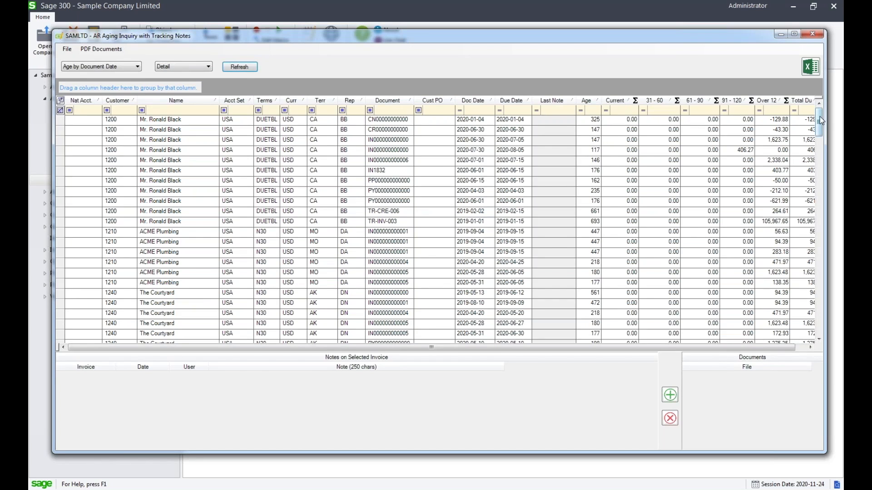
Step: Sort the detailed aging list by Last Note, newest first, and select the Break-Away Designs invoice to read its note
click(554, 101)
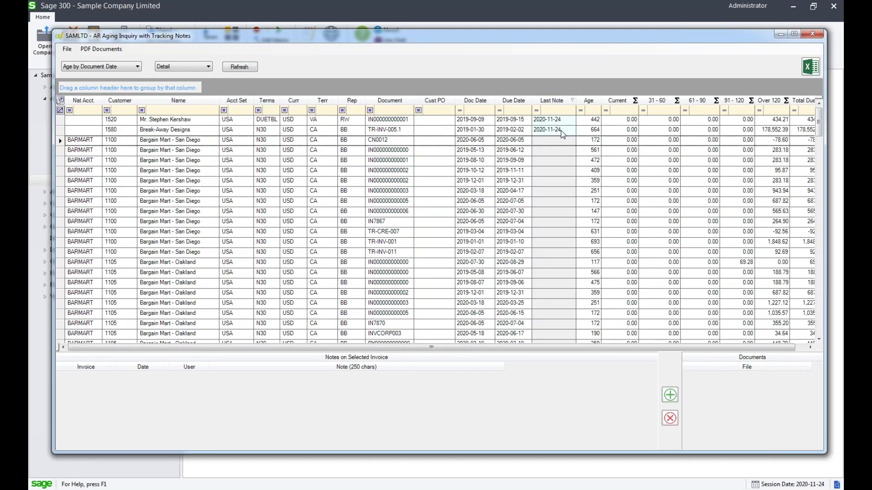
click(162, 131)
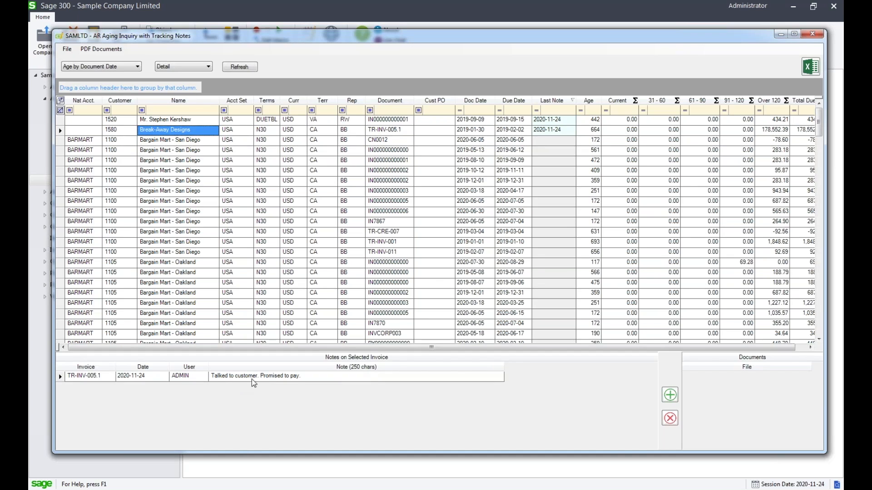
click(547, 131)
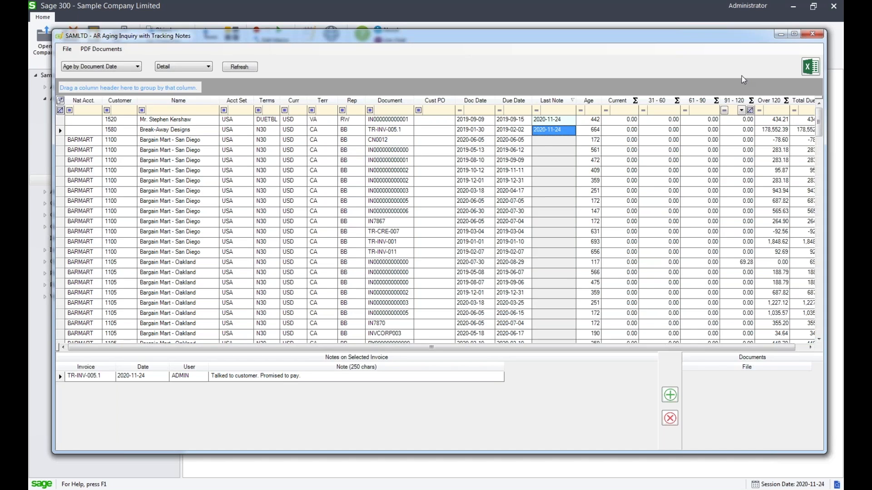
Step: Export the detailed aging list to Excel and look through the exported rows before closing the workbook
click(812, 68)
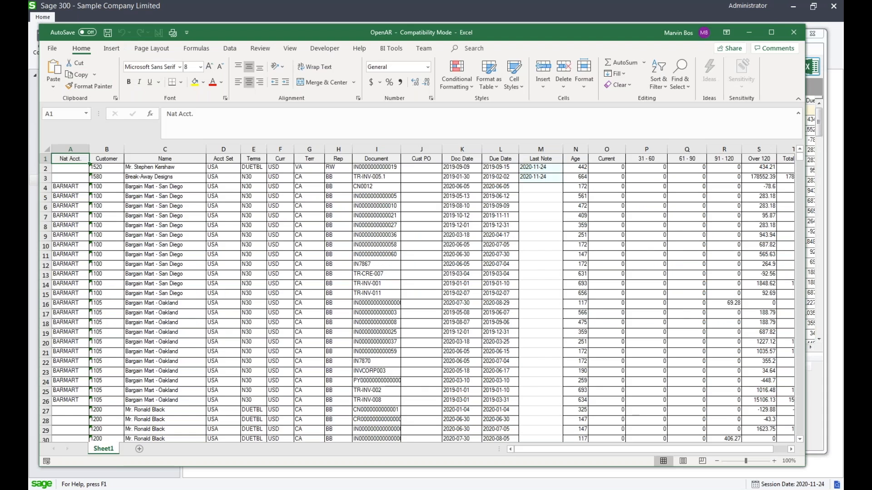
drag(349, 38, 358, 34)
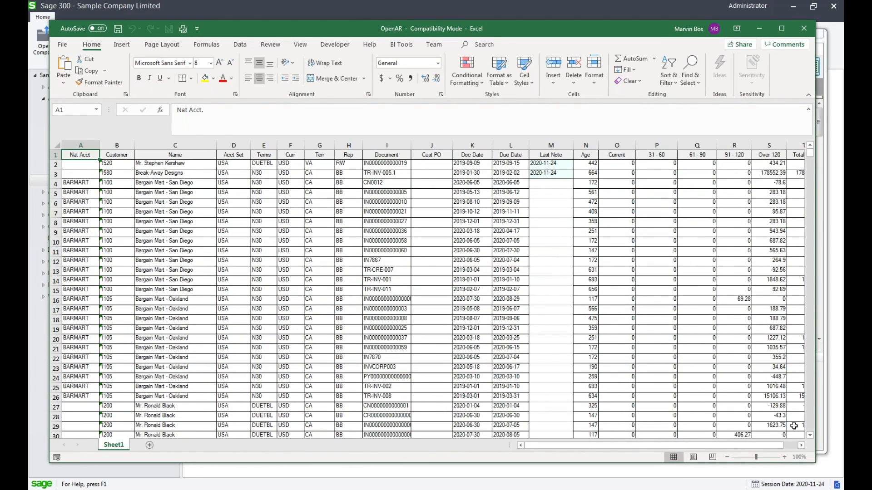
click(811, 427)
click(811, 426)
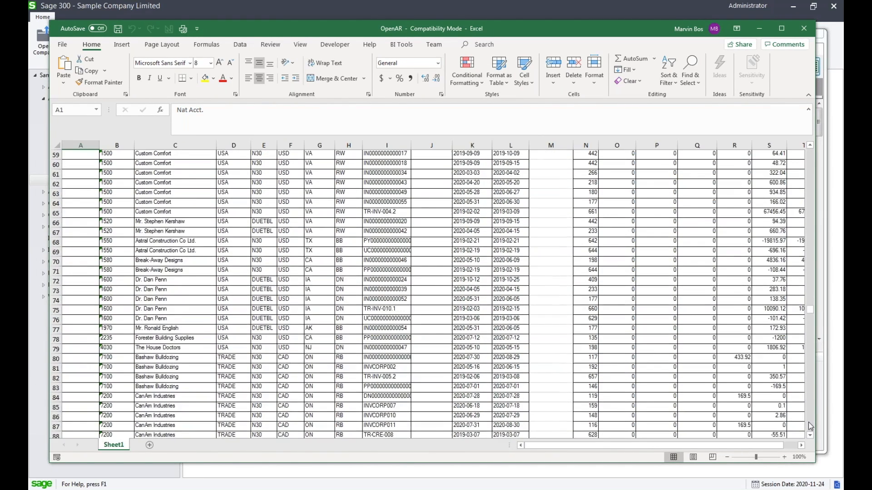
click(811, 427)
drag(811, 426, 813, 188)
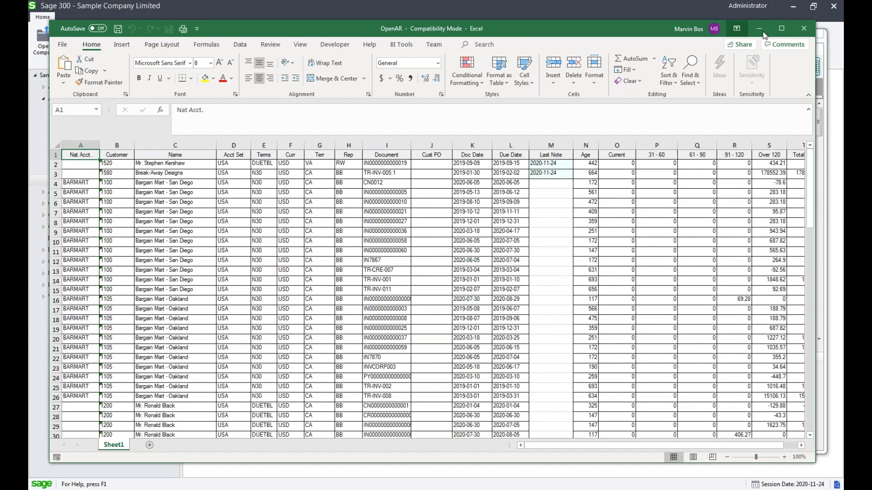
click(802, 28)
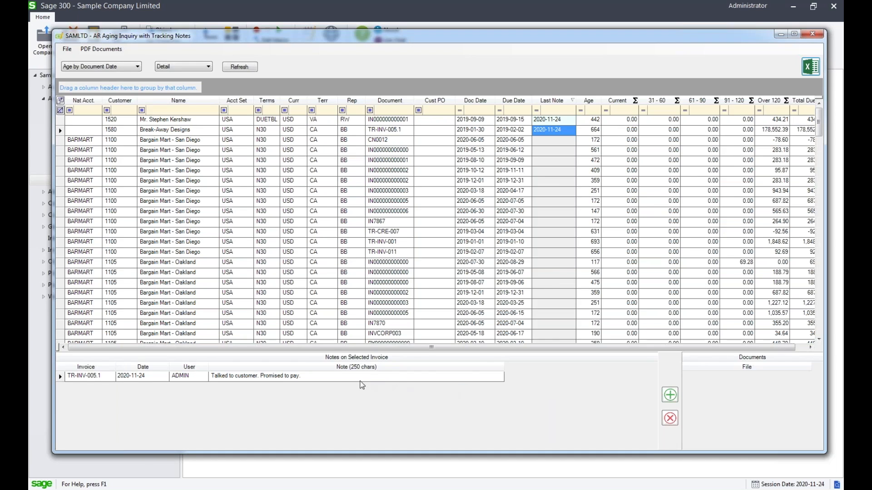
click(324, 379)
drag(503, 346, 532, 350)
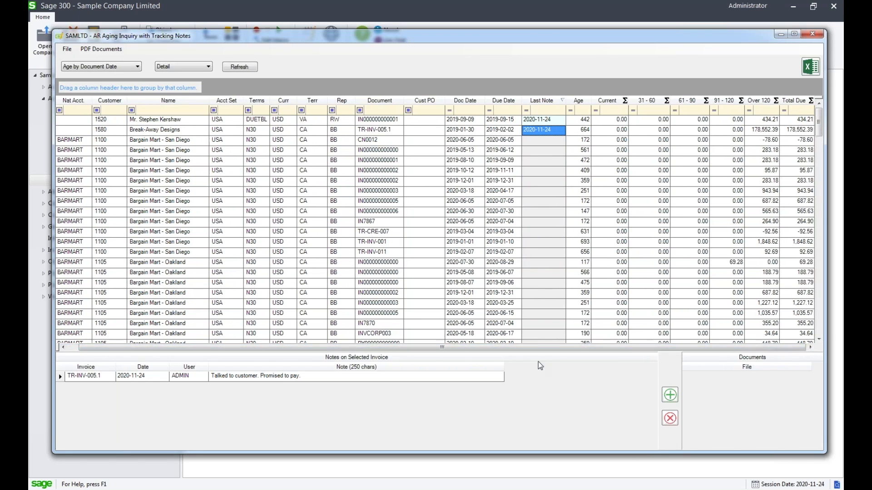